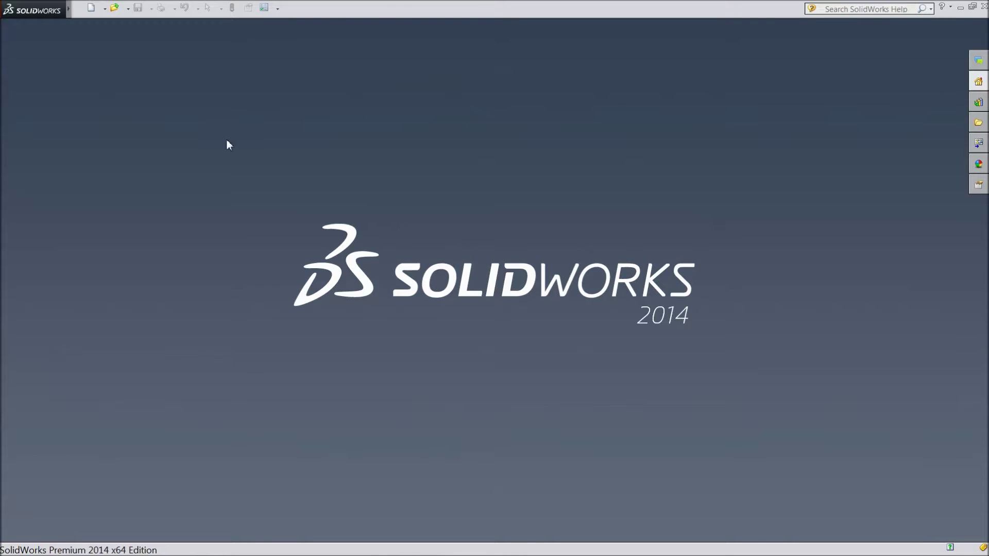
Open the recent '2 Assembly' document from the File menu
left_click(82, 9)
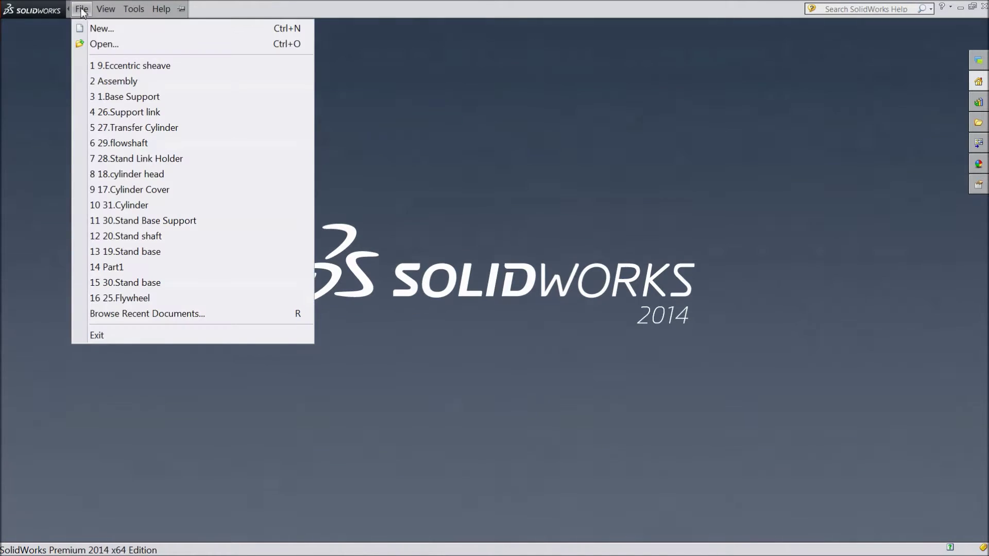
left_click(127, 84)
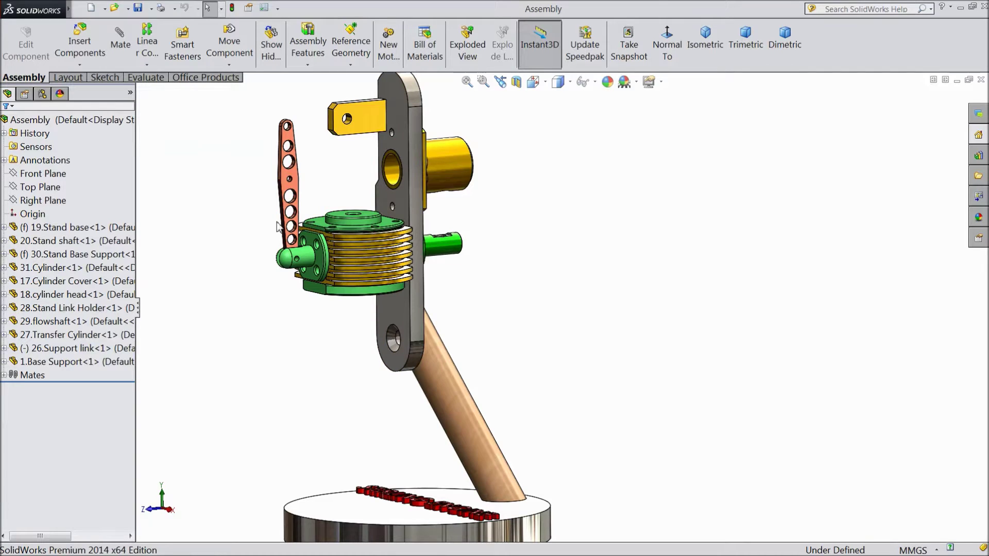
Insert the 9.Eccentric sheave part and drop it above the cylinder
left_click(82, 48)
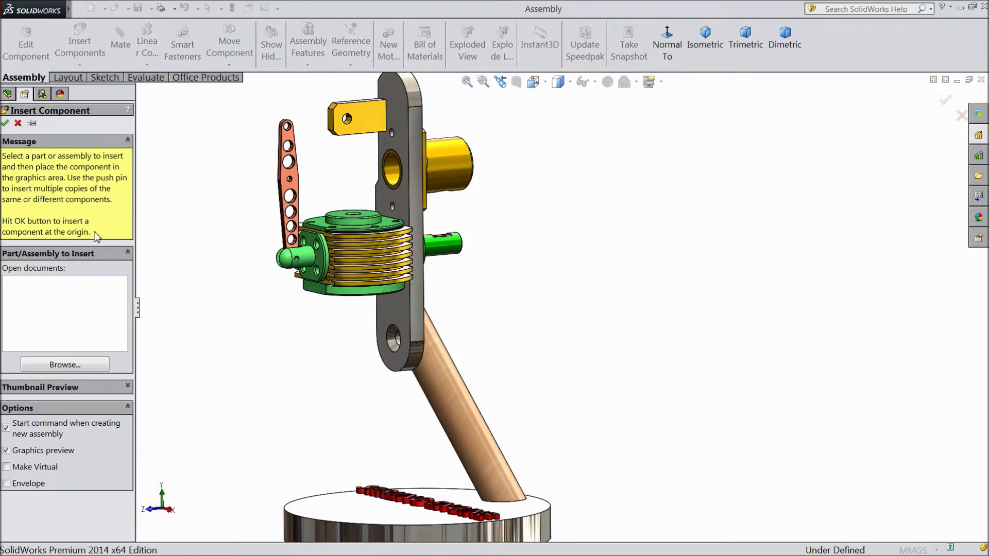
left_click(75, 366)
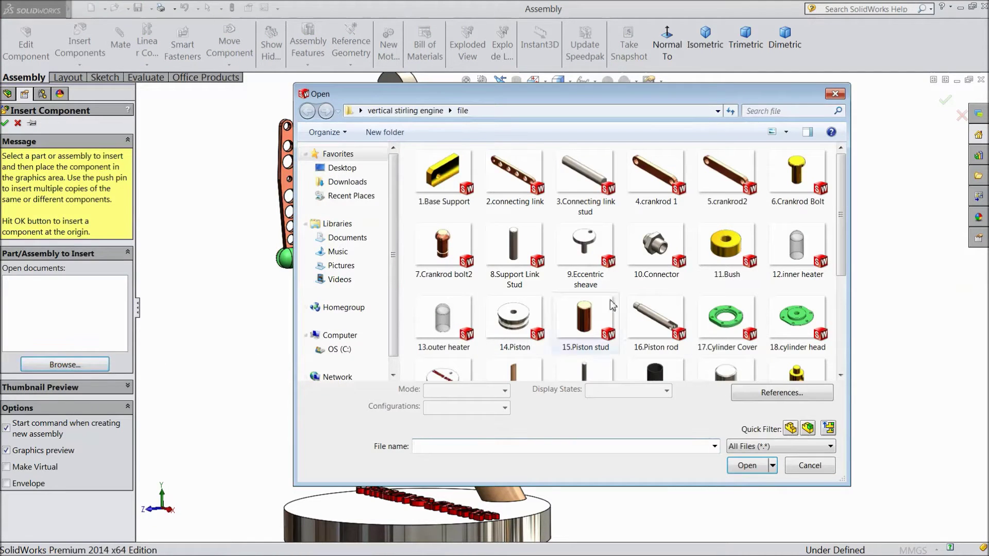
left_click(585, 263)
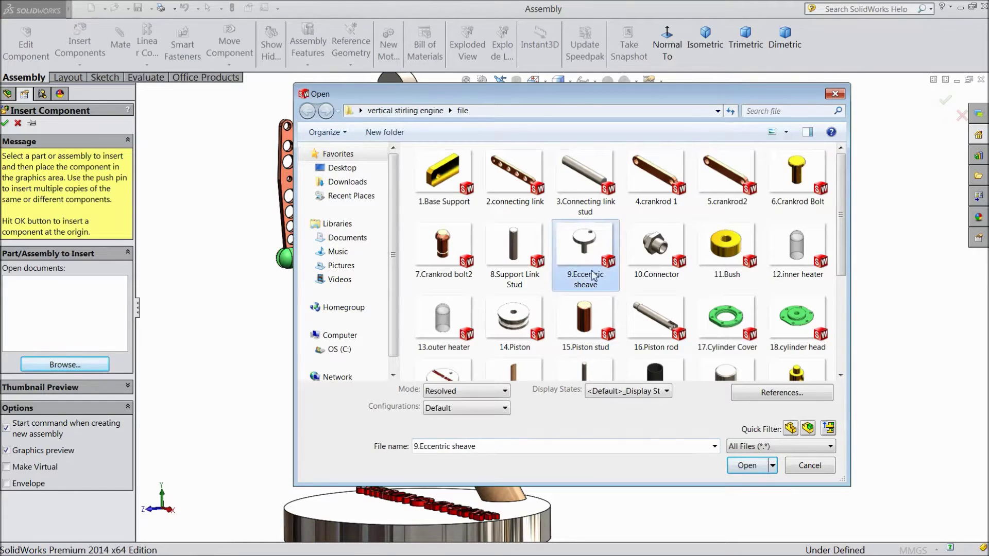
left_click(754, 470)
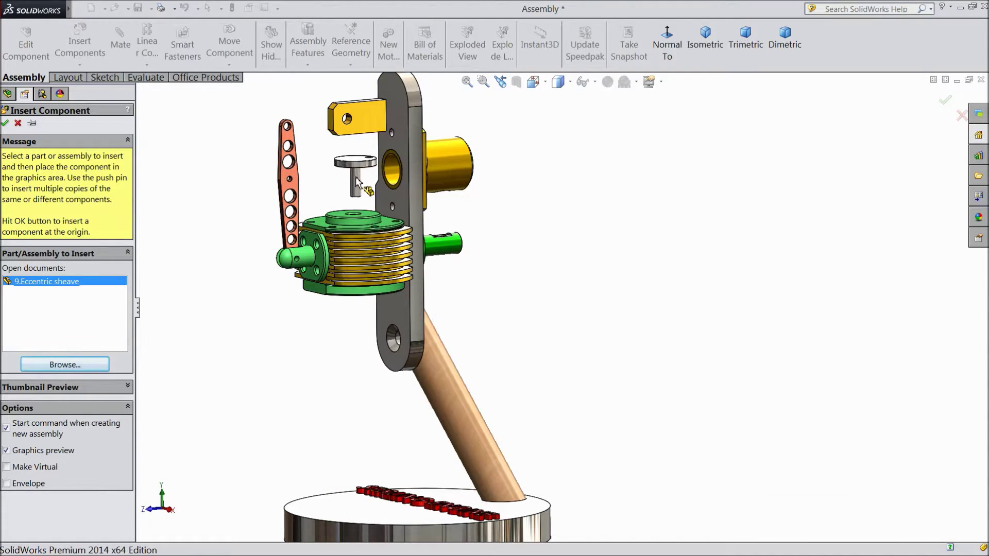
left_click(353, 161)
scroll(354, 160, "down", 6)
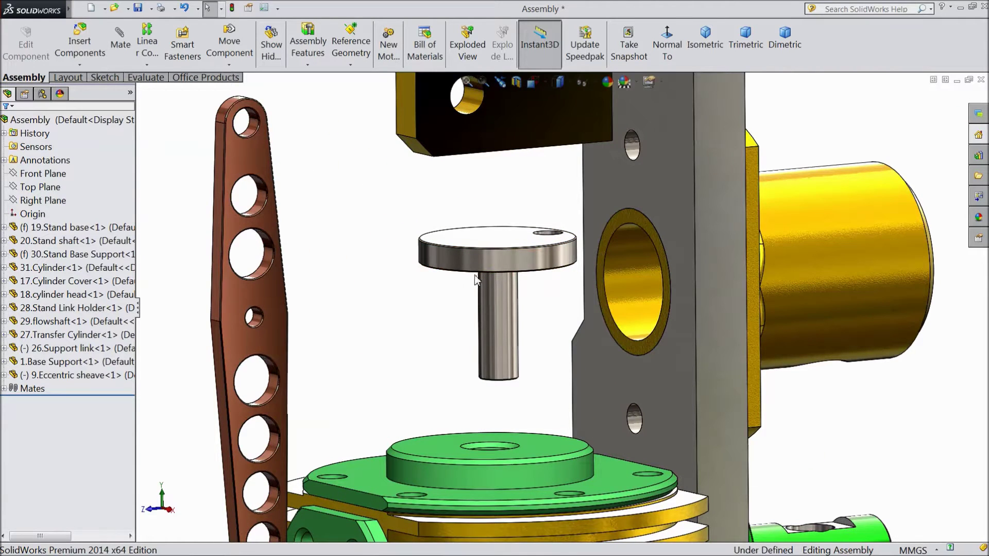
Open the eccentric sheave part and change Boss-Extrude3's depth to 0.70mm
left_click(487, 263)
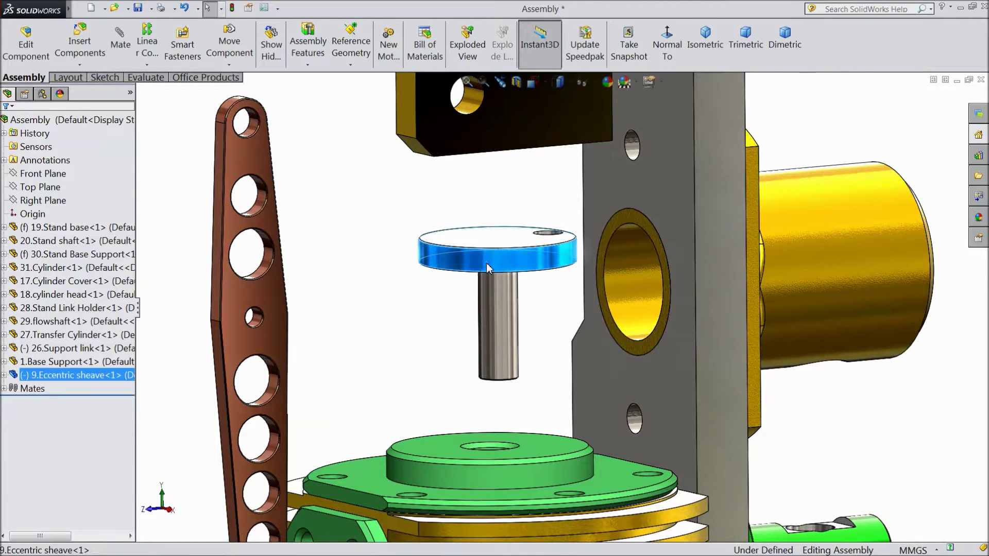
left_click(518, 211)
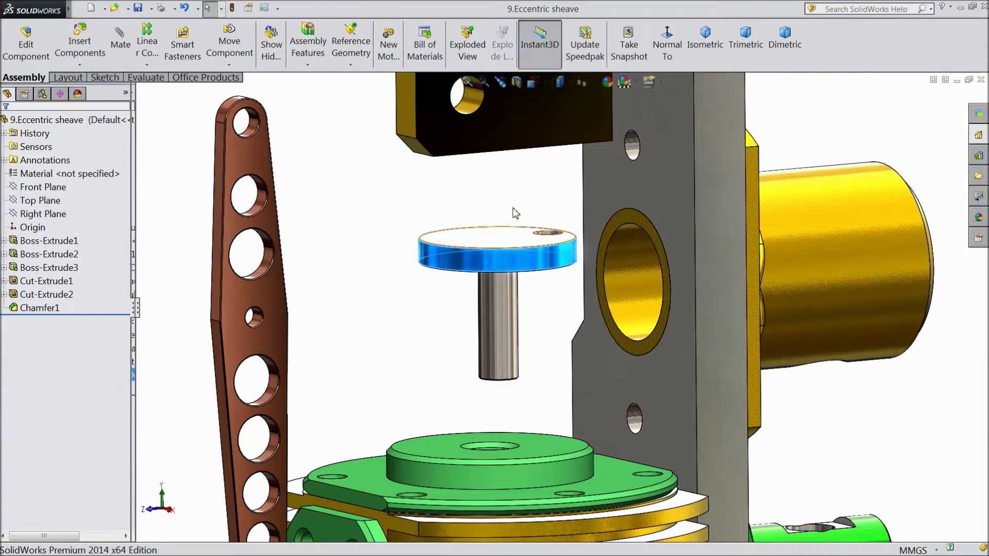
left_click(69, 267)
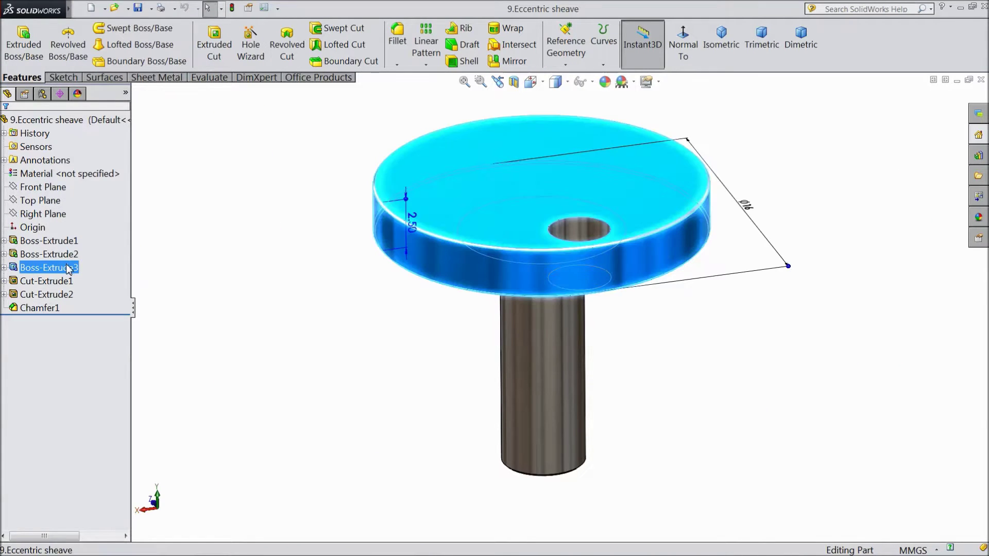
left_click(70, 254, "ctrl")
left_click(76, 239)
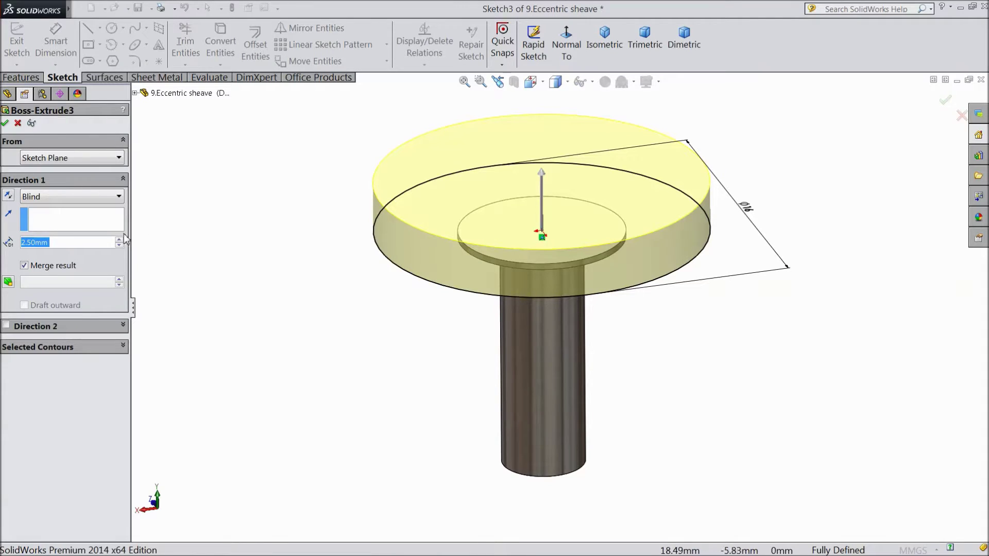
type("0.7")
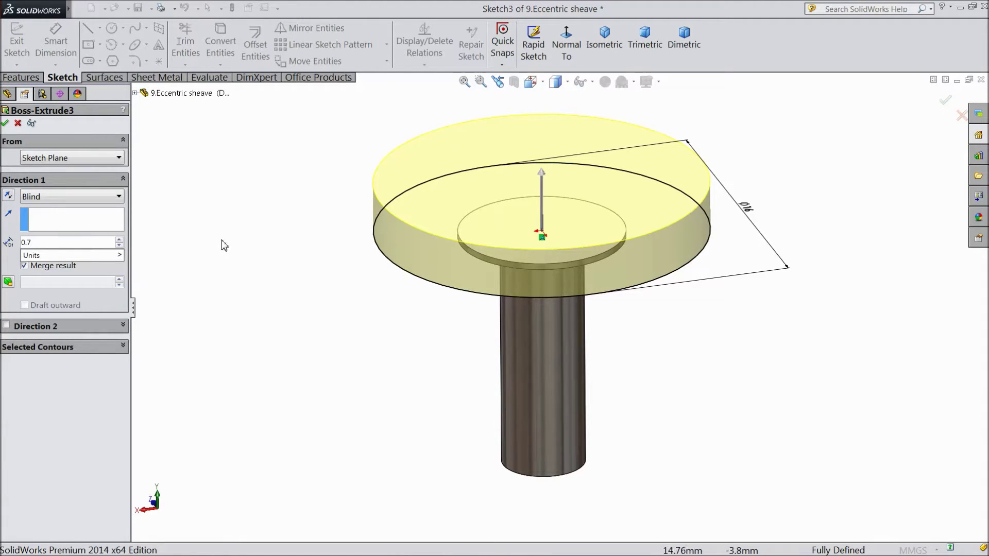
key("Return")
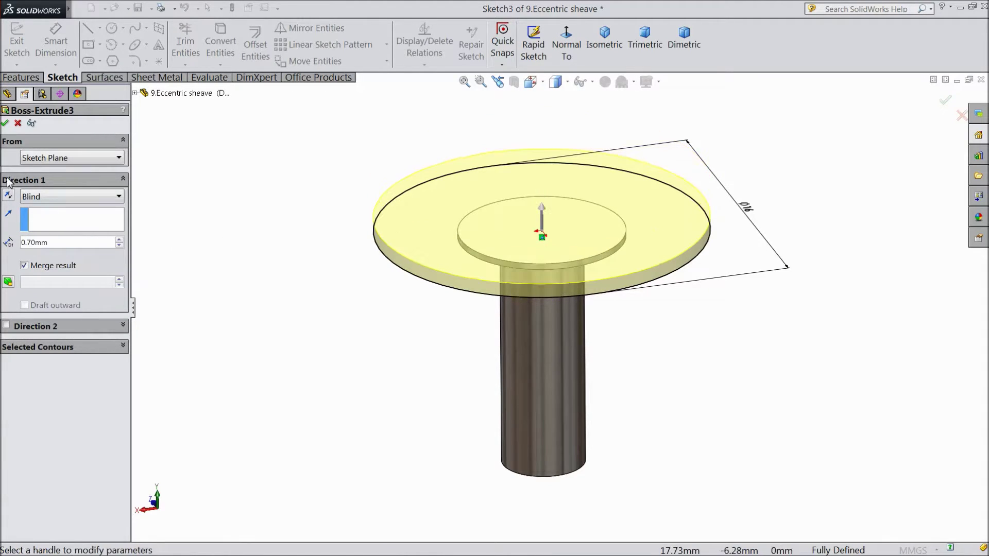
key("Return")
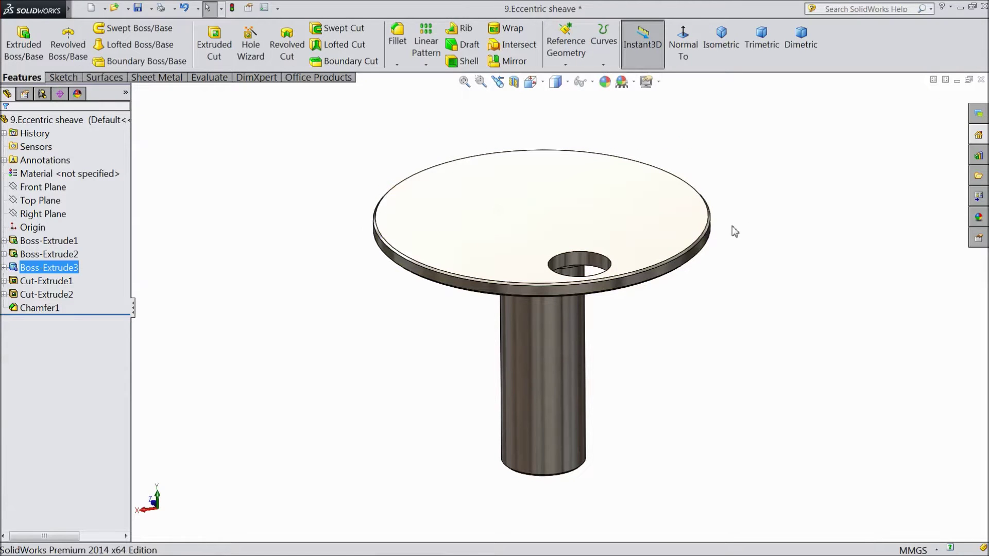
Close the sheave part, save its changes, and rebuild the assembly
left_click(981, 80)
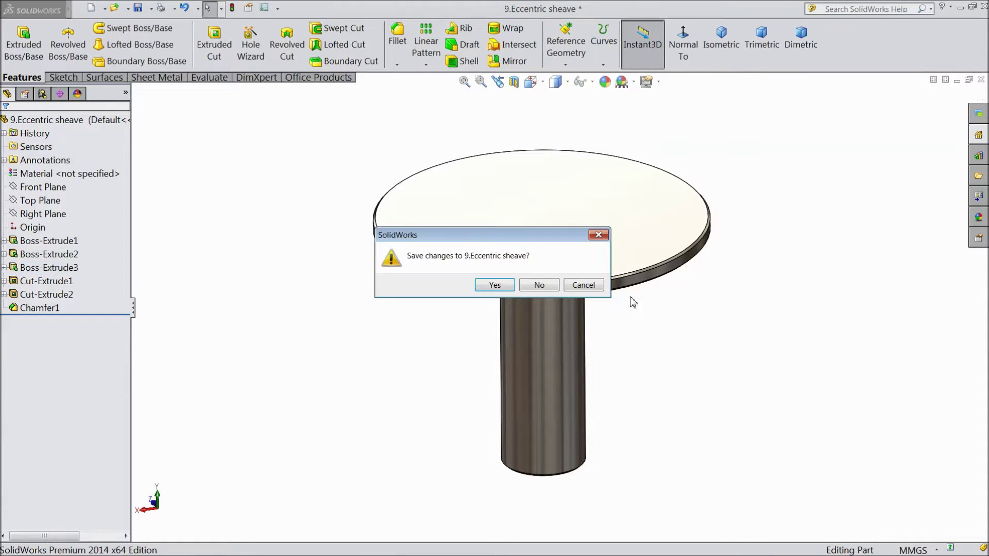
left_click(493, 285)
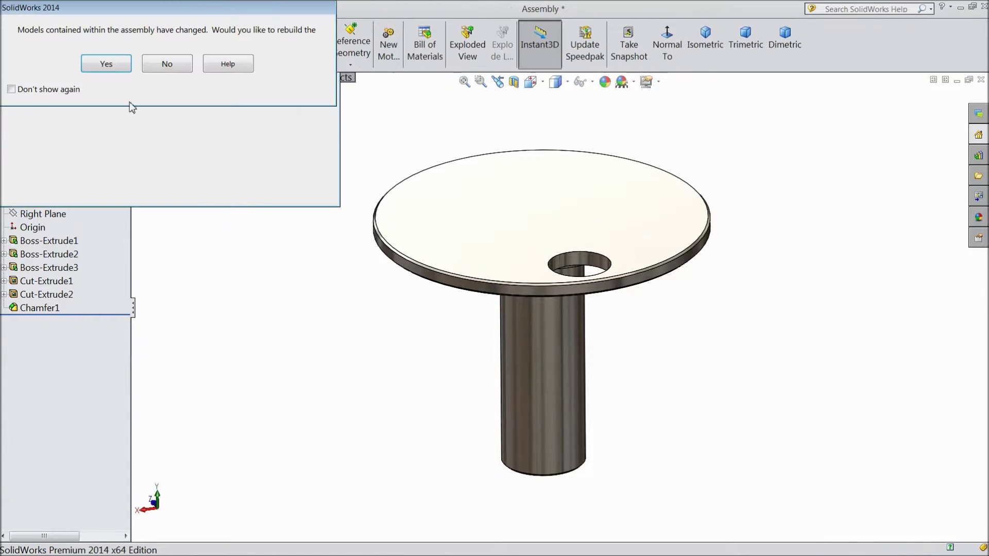
left_click(116, 64)
Mate the base support plate's hole concentric with the eccentric sheave's shaft
middle_click_drag(494, 279, 481, 236)
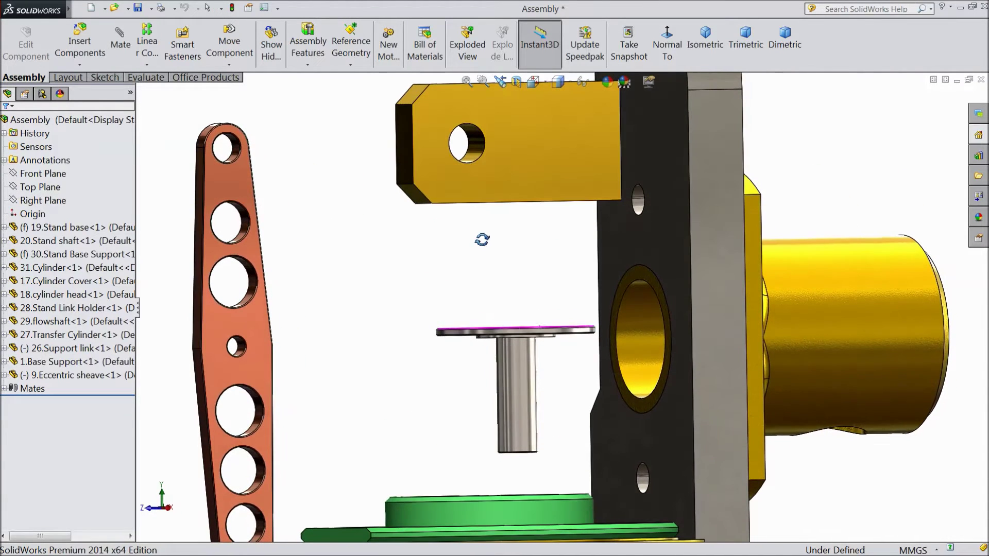
left_click(477, 151)
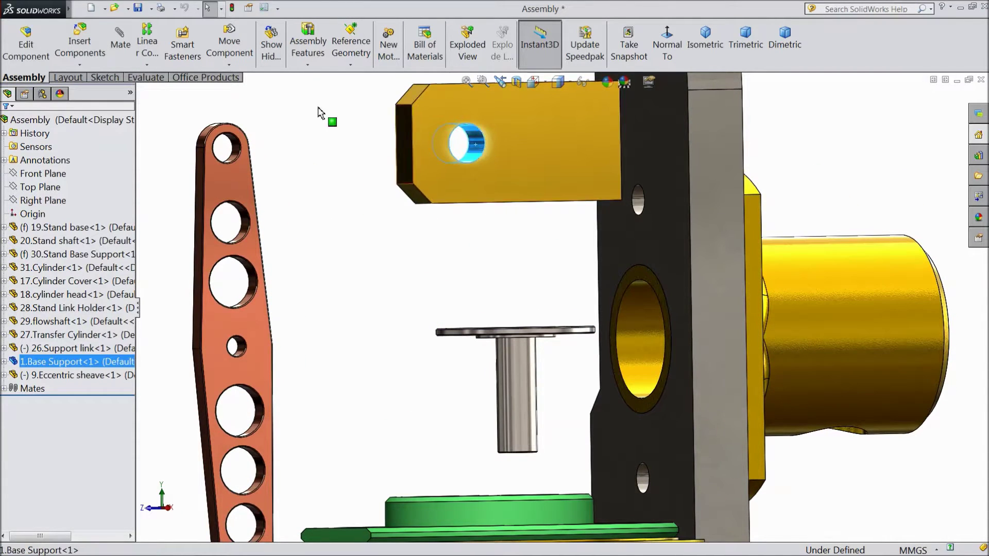
left_click(121, 46)
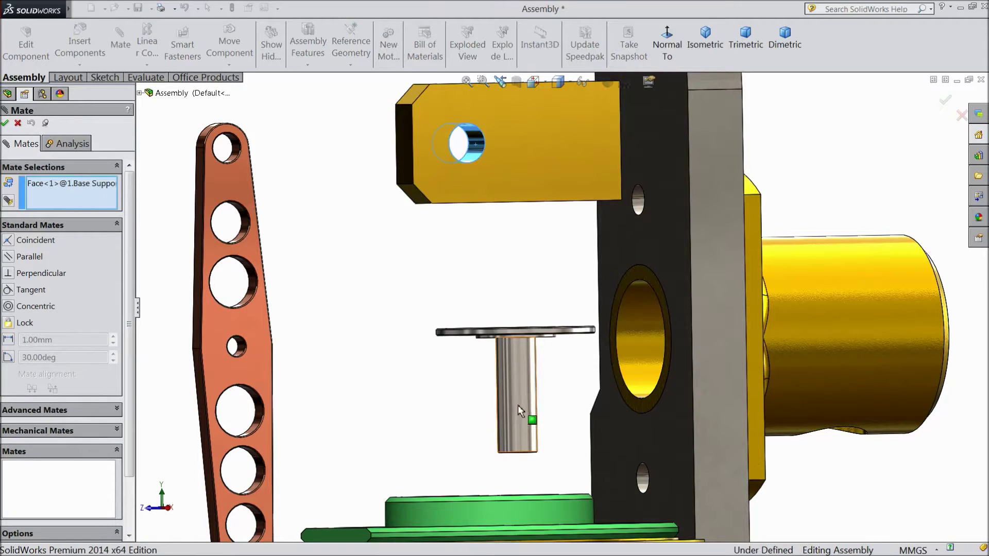
left_click(520, 411)
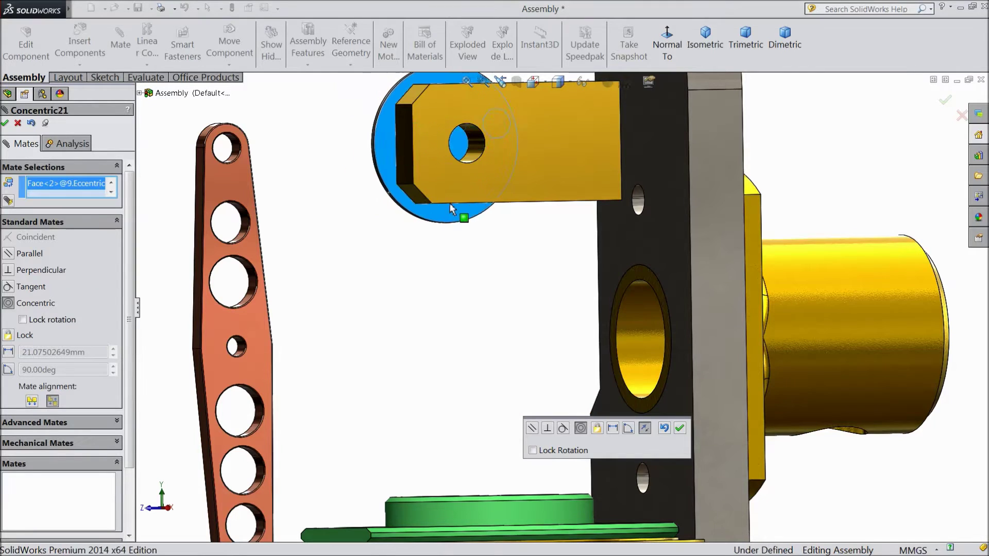
left_click_drag(460, 211, 532, 212)
middle_click_drag(489, 258, 467, 307)
scroll(566, 274, "down", 3)
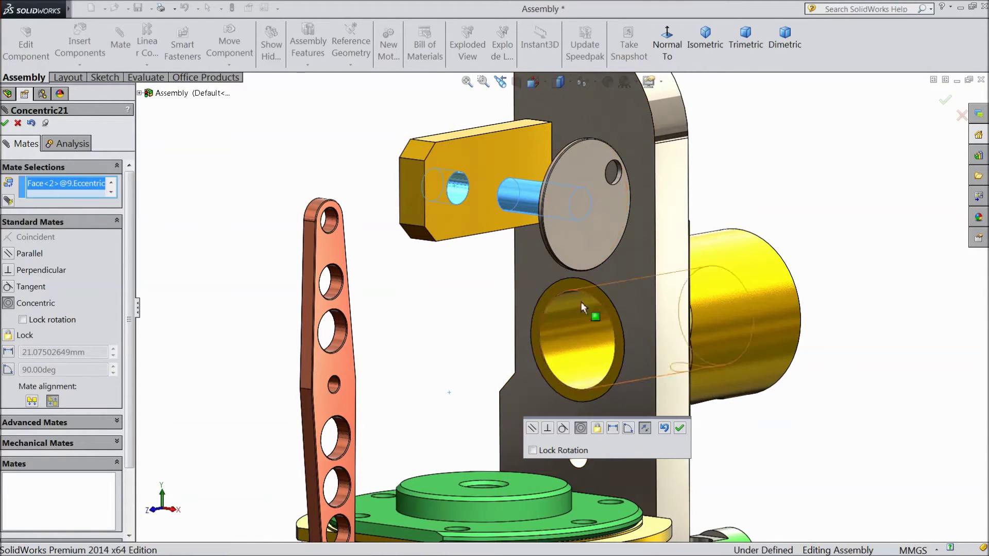
left_click(679, 429)
Make the sheave's flange face coincident with the plate face, then finish mating
scroll(505, 222, "down", 2)
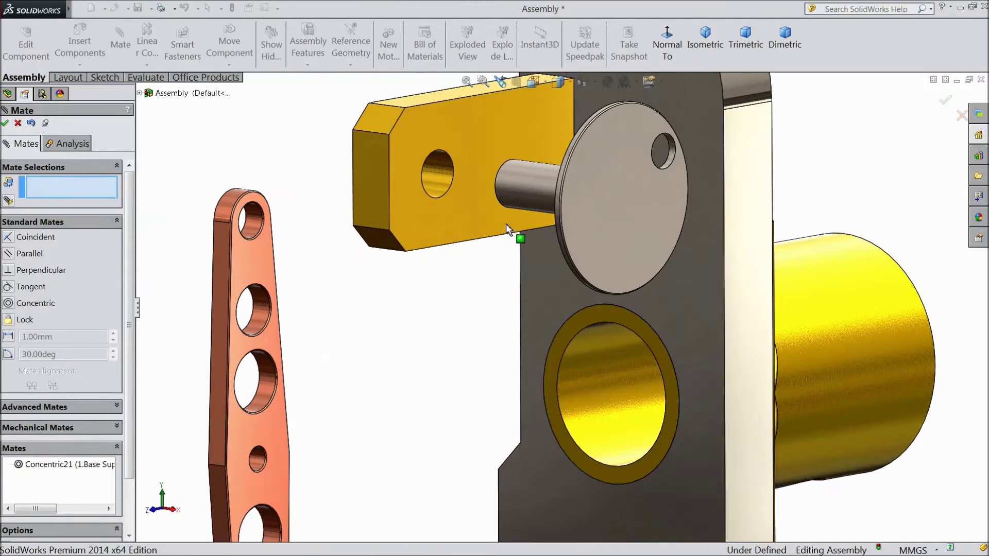
left_click(466, 214)
middle_click_drag(432, 271, 553, 318)
scroll(949, 280, "down", 3)
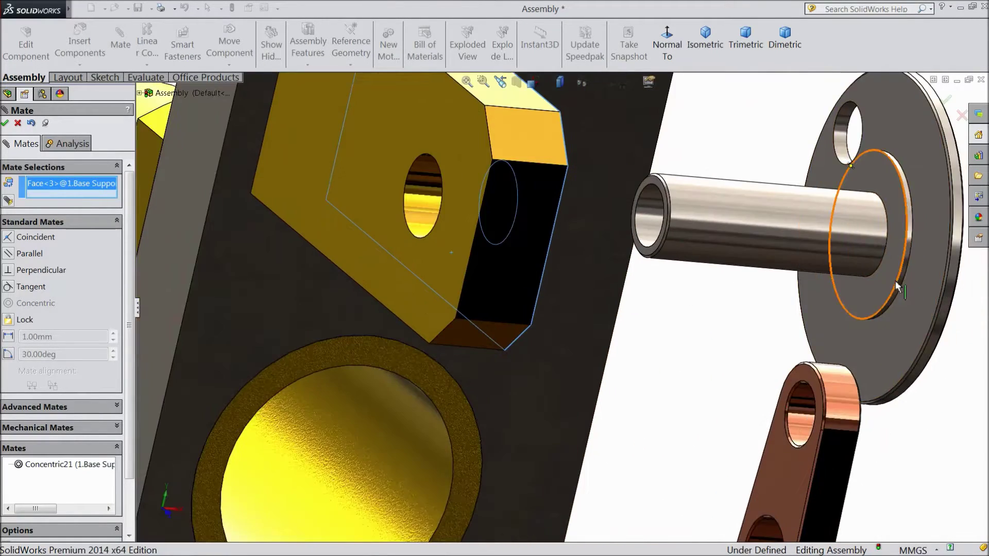
left_click(892, 289)
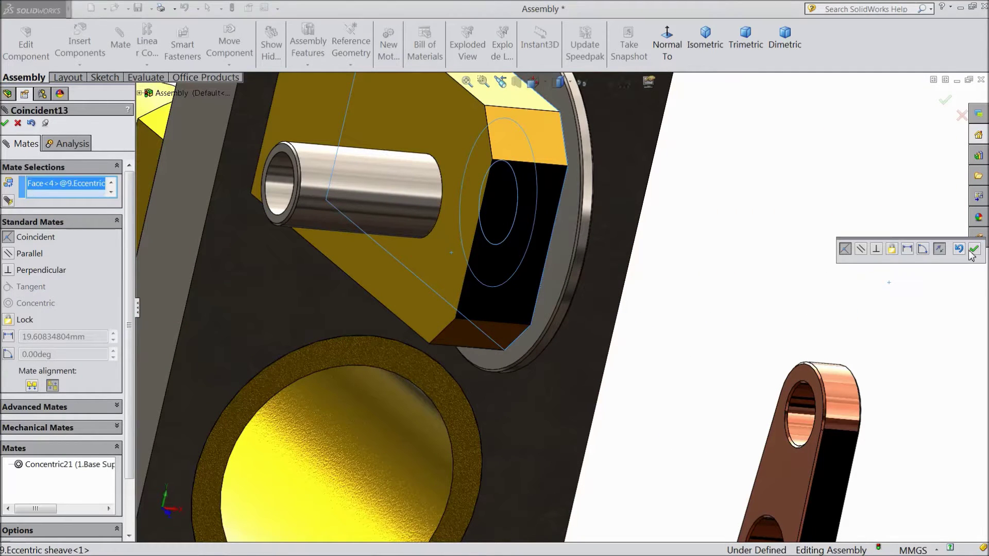
left_click(974, 251)
middle_click_drag(755, 289, 682, 322)
scroll(746, 314, "up", 3)
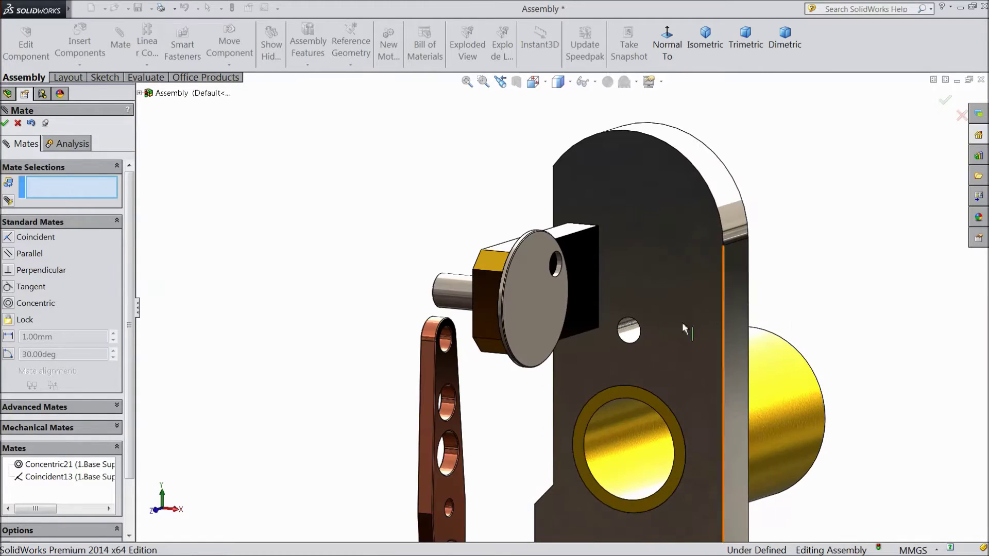
left_click(4, 123)
Insert the 25.Flywheel part and place it beside the base support
left_click(86, 50)
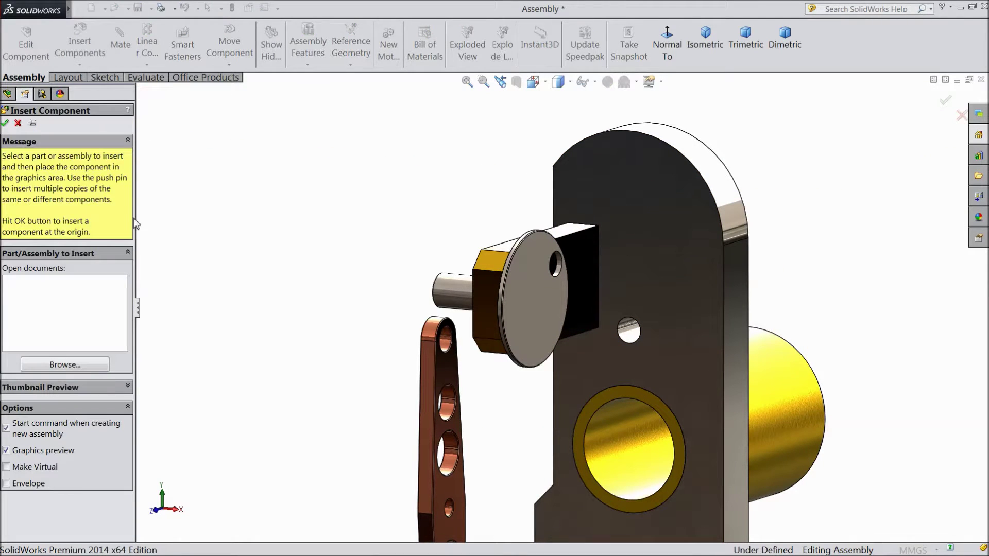
left_click(65, 365)
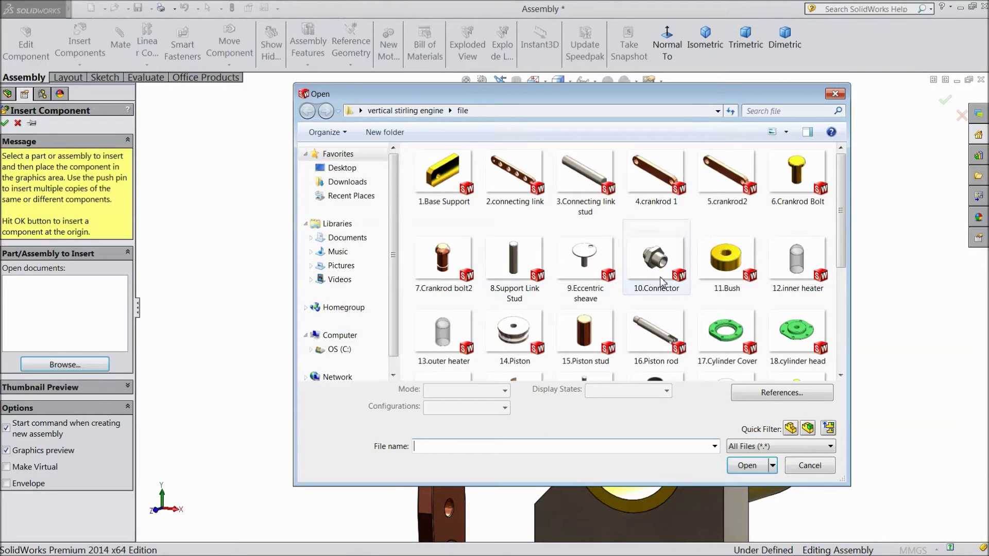
left_click_drag(845, 234, 842, 312)
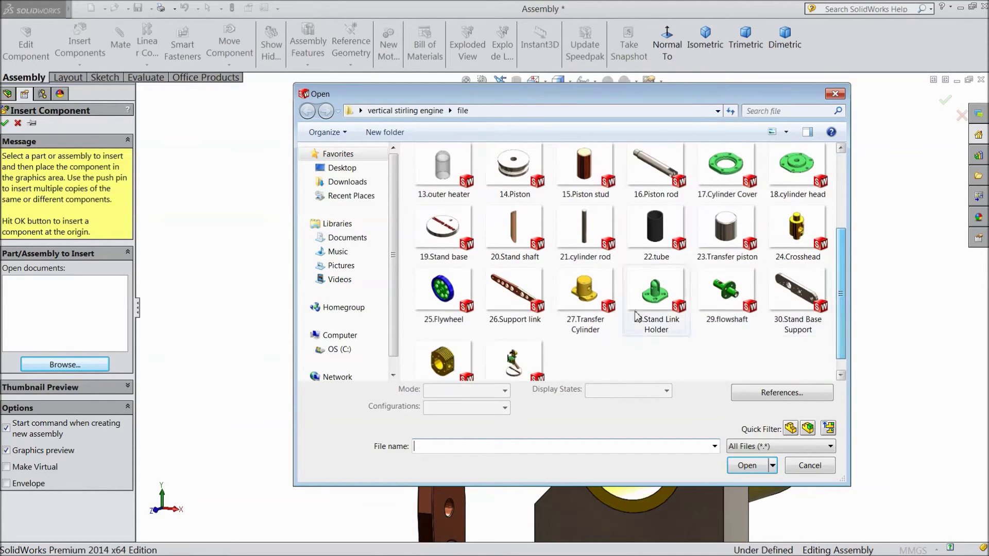
left_click(443, 293)
left_click(746, 466)
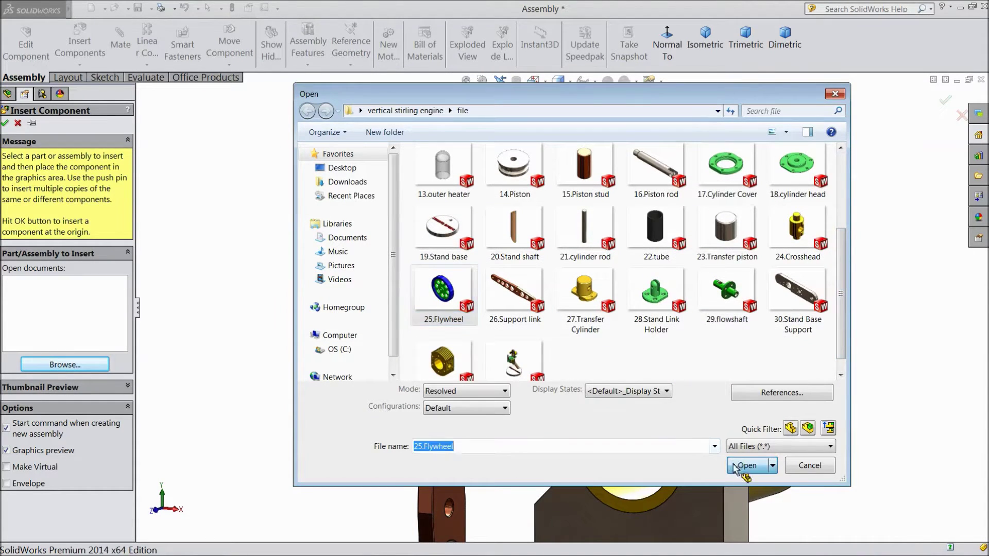
scroll(422, 240, "up", 5)
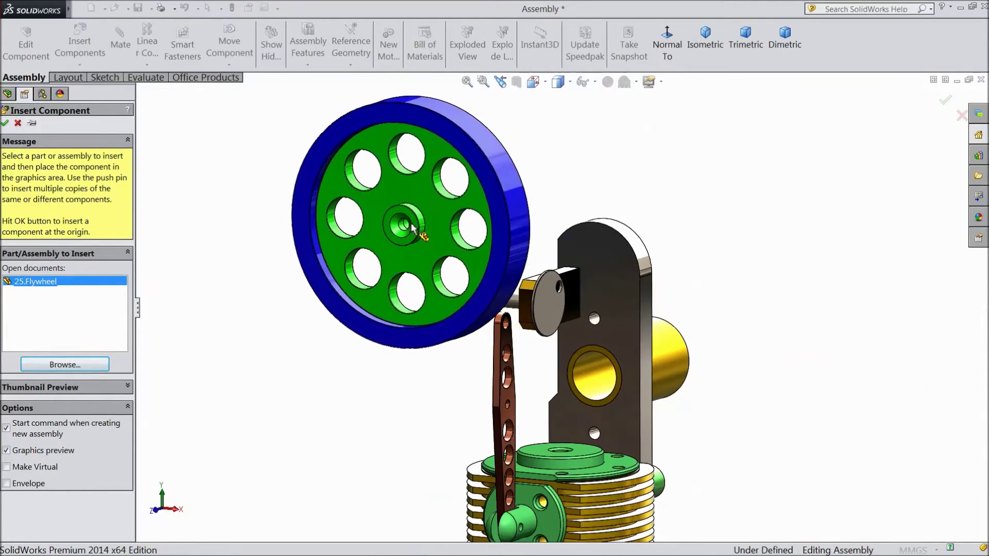
left_click(425, 248)
scroll(449, 270, "up", 3)
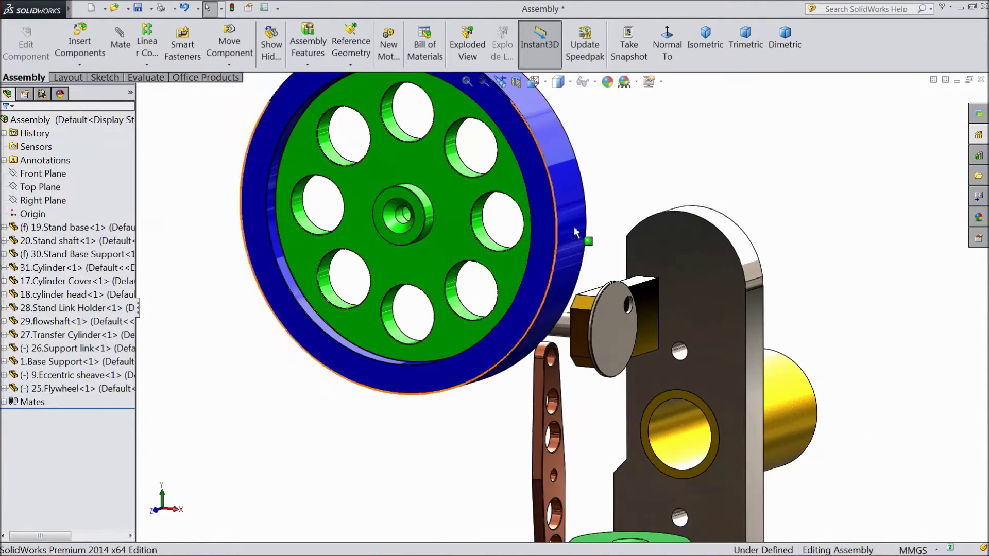
Mate the flywheel hub's bore concentric with the eccentric shaft, with flipped alignment
middle_click_drag(583, 235, 404, 324)
scroll(404, 340, "down", 3)
scroll(630, 371, "up", 5)
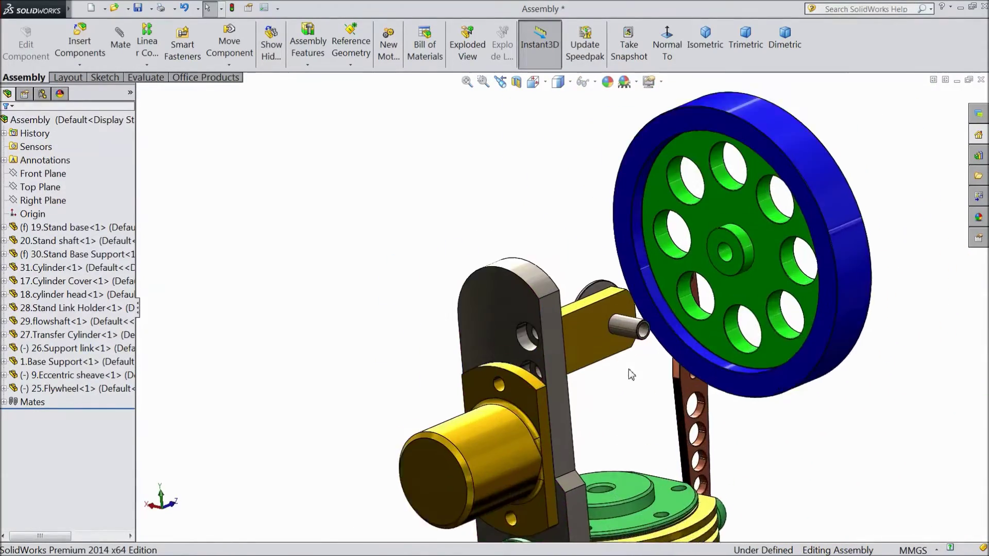
scroll(685, 317, "up", 3)
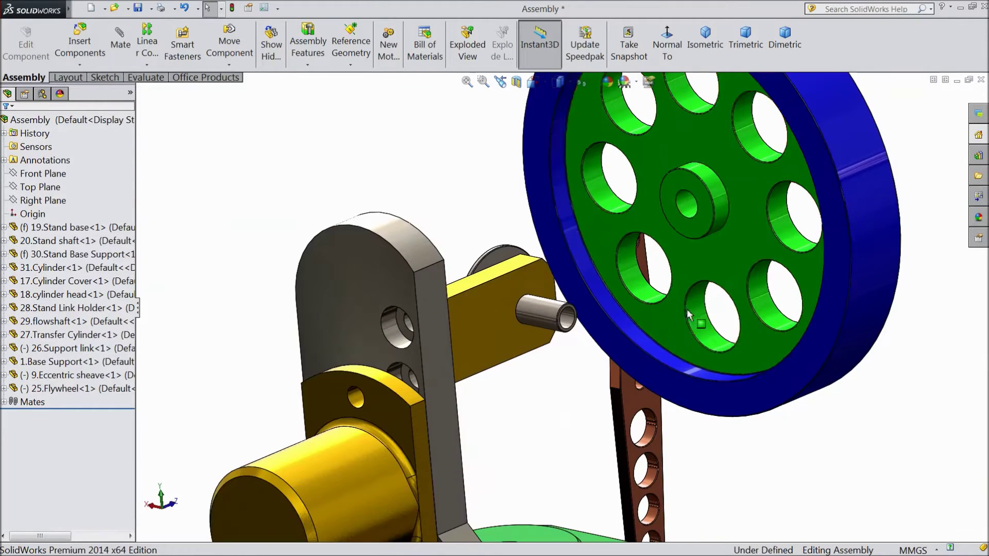
left_click(693, 212)
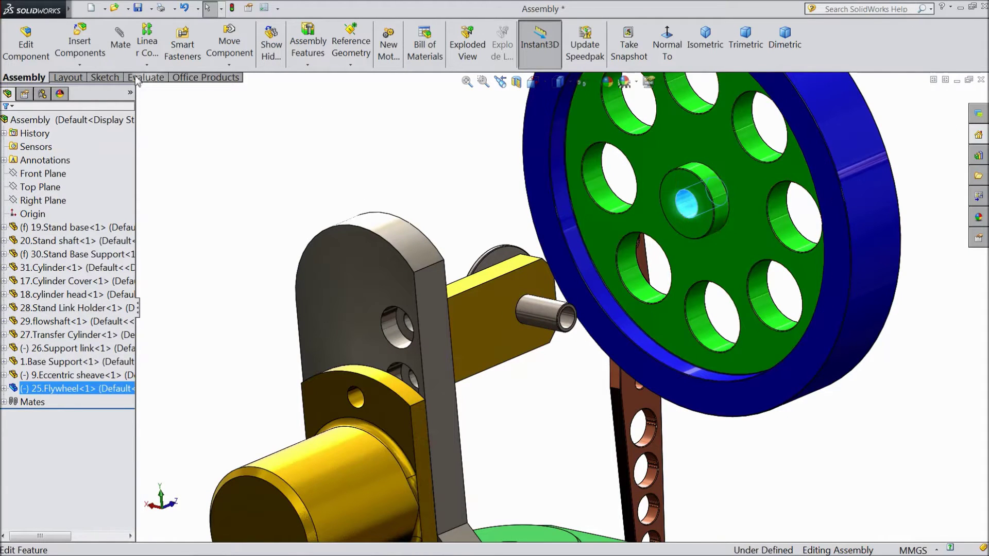
left_click(120, 45)
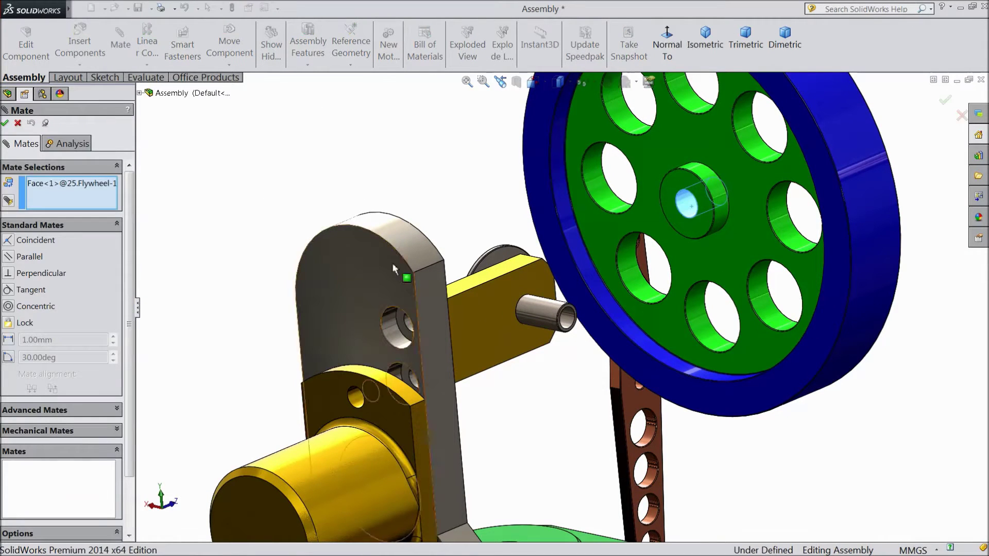
left_click(548, 314)
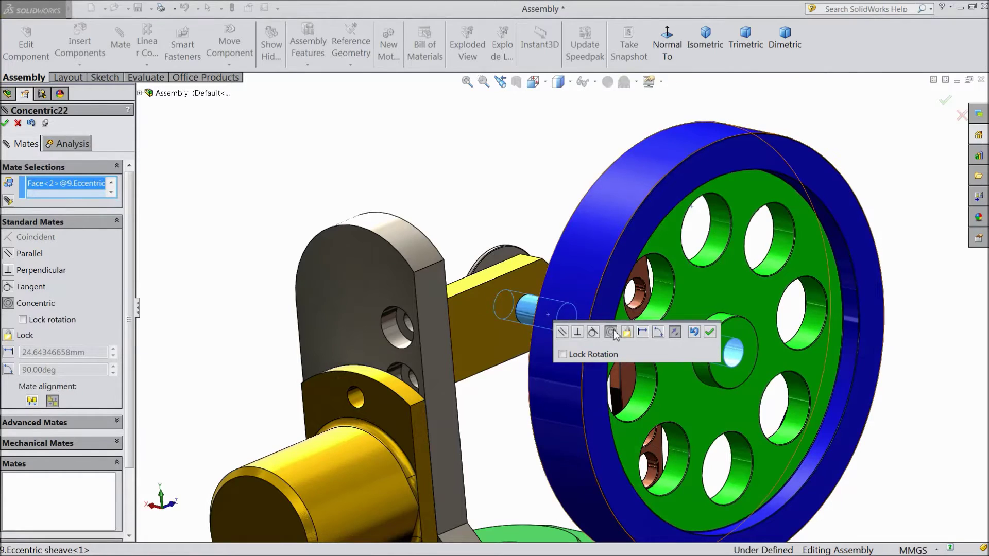
left_click(675, 333)
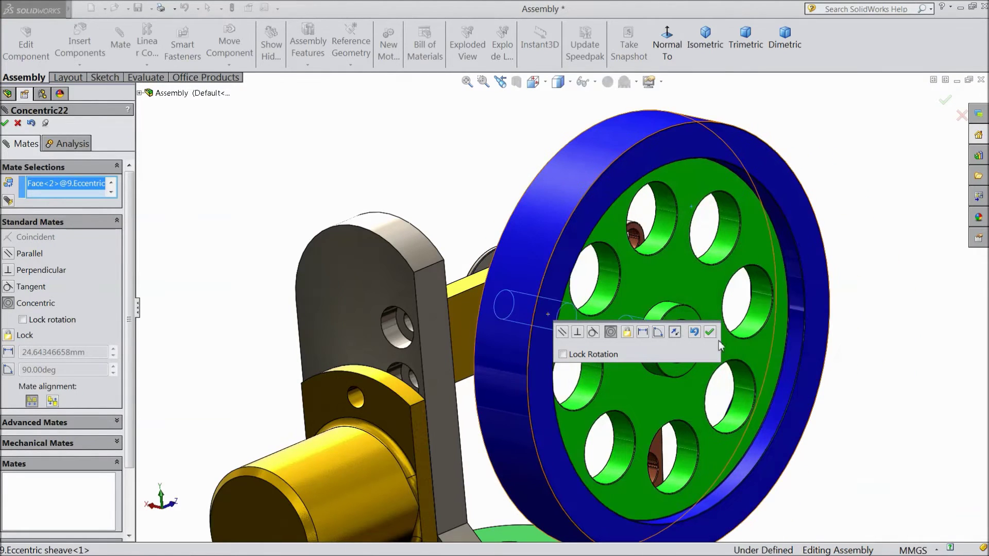
left_click(710, 332)
Select the flywheel hub's end face and the base support face for the next mate
scroll(675, 341, "up", 5)
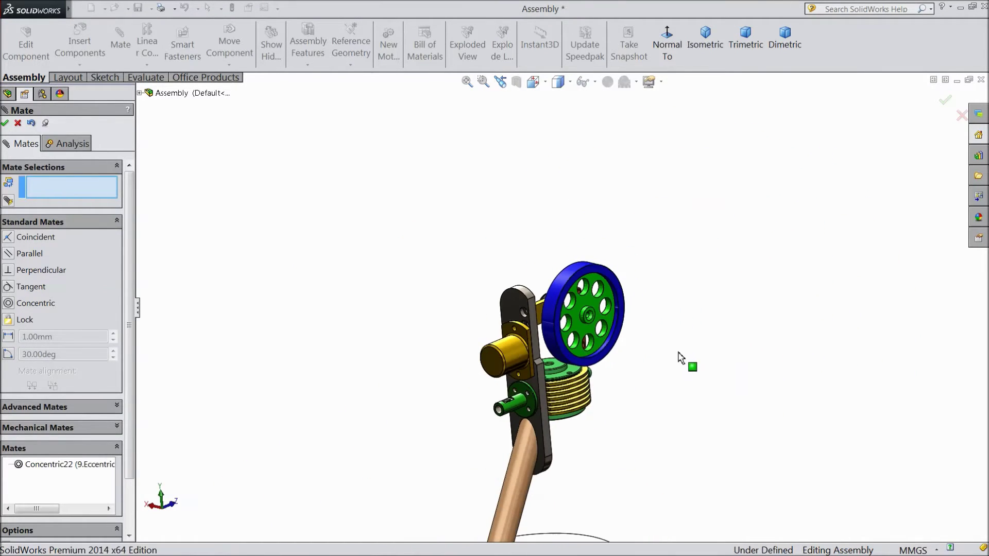
middle_click_drag(595, 342, 484, 456)
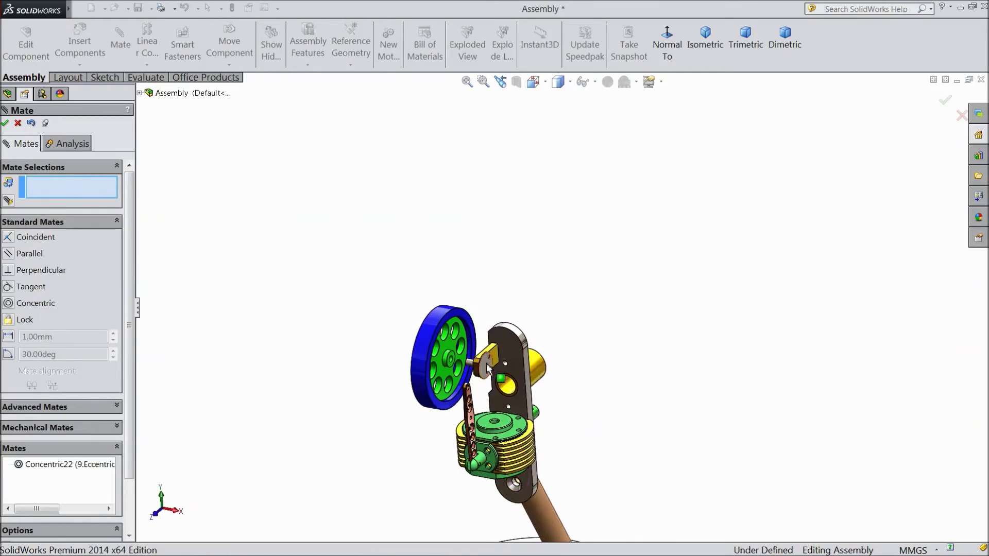
scroll(451, 374, "down", 10)
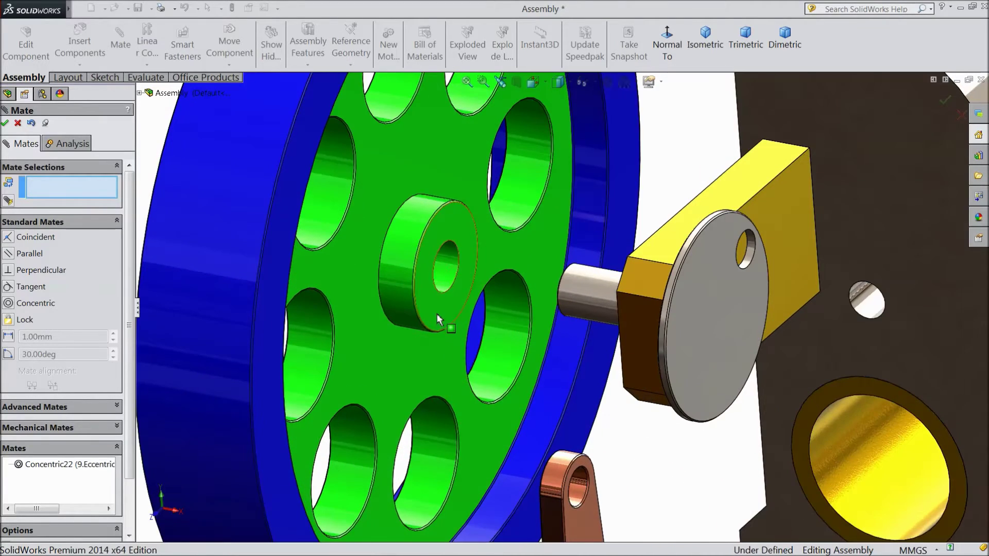
left_click(444, 329)
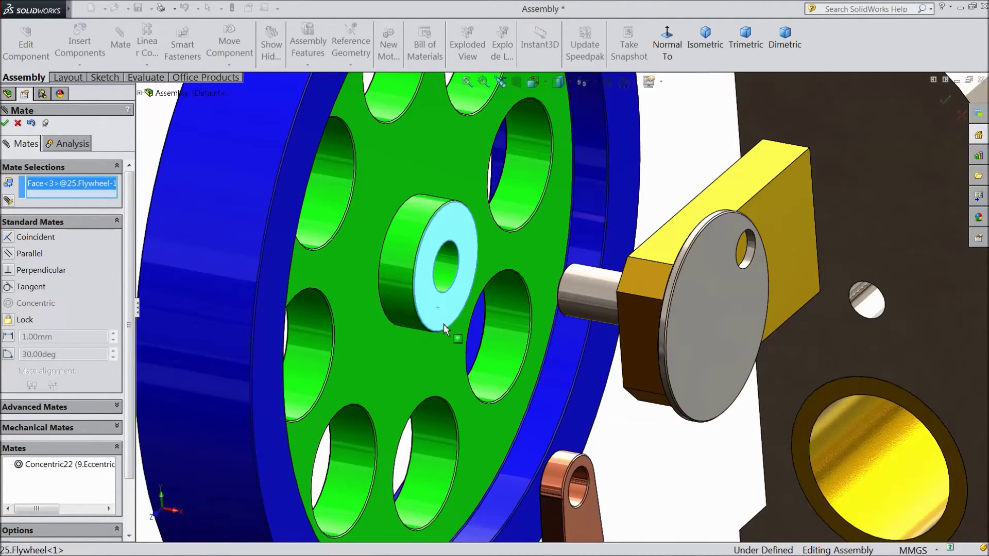
middle_click_drag(475, 360, 902, 295)
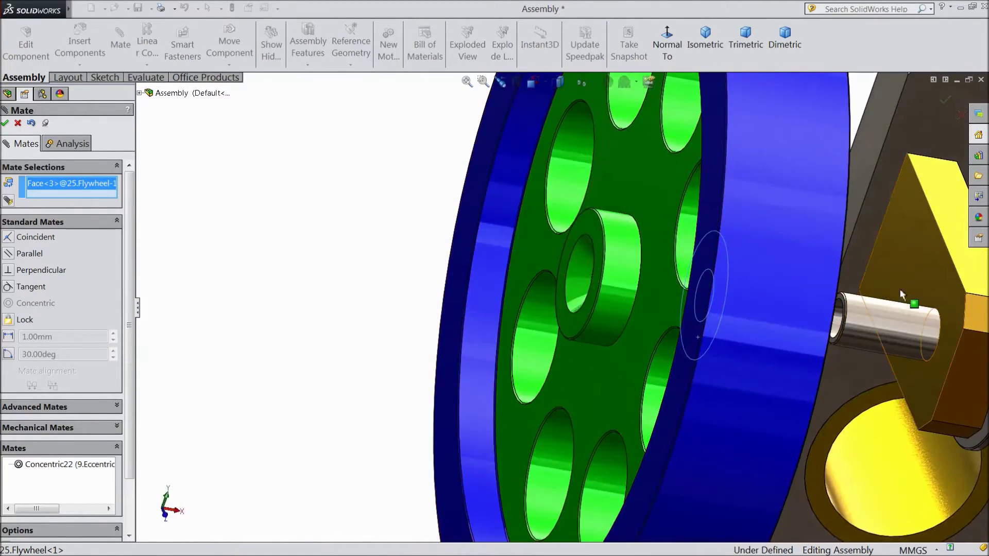
left_click(901, 294)
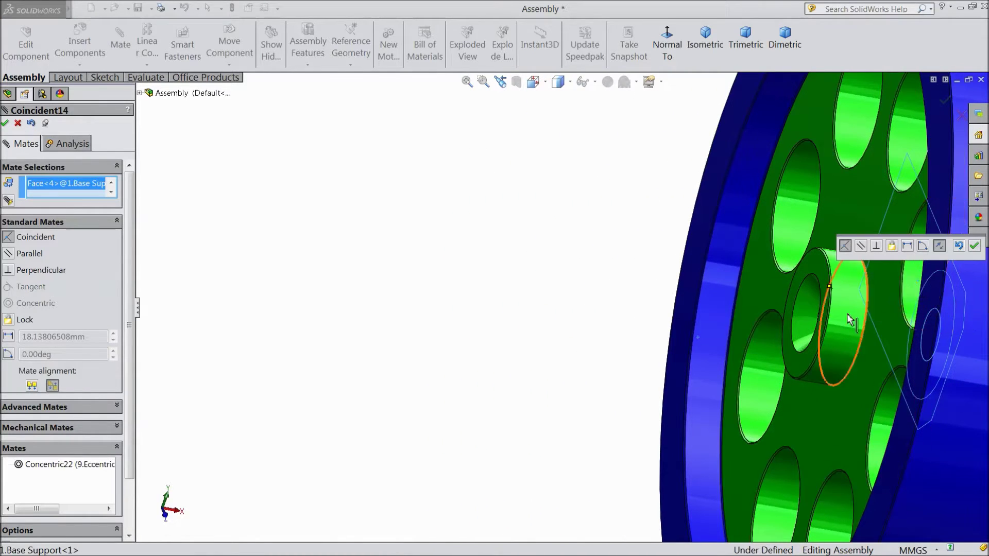
Add a 2.5 distance mate between the flywheel hub and the base support face
scroll(790, 332, "up", 5)
middle_click_drag(898, 376, 896, 309)
left_click(910, 247)
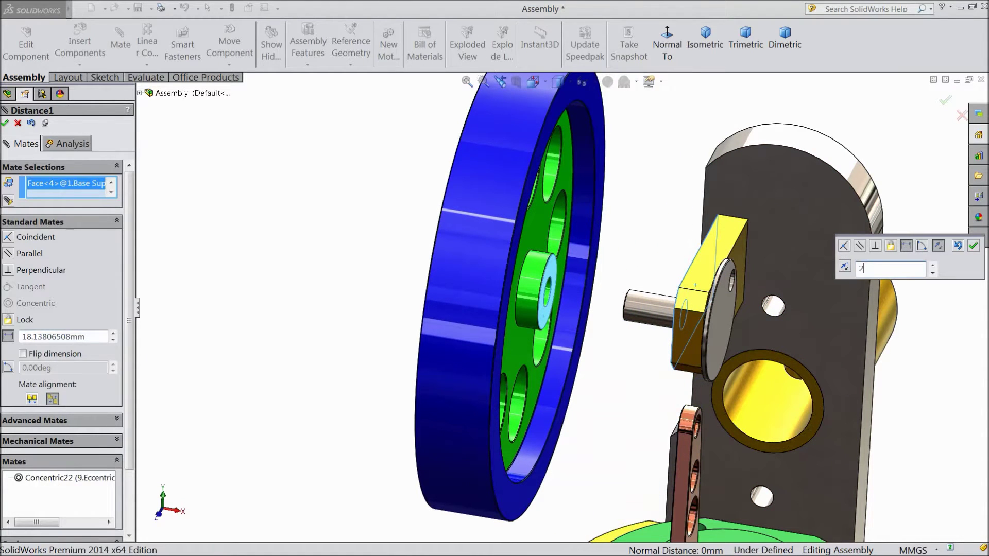
left_click(970, 248)
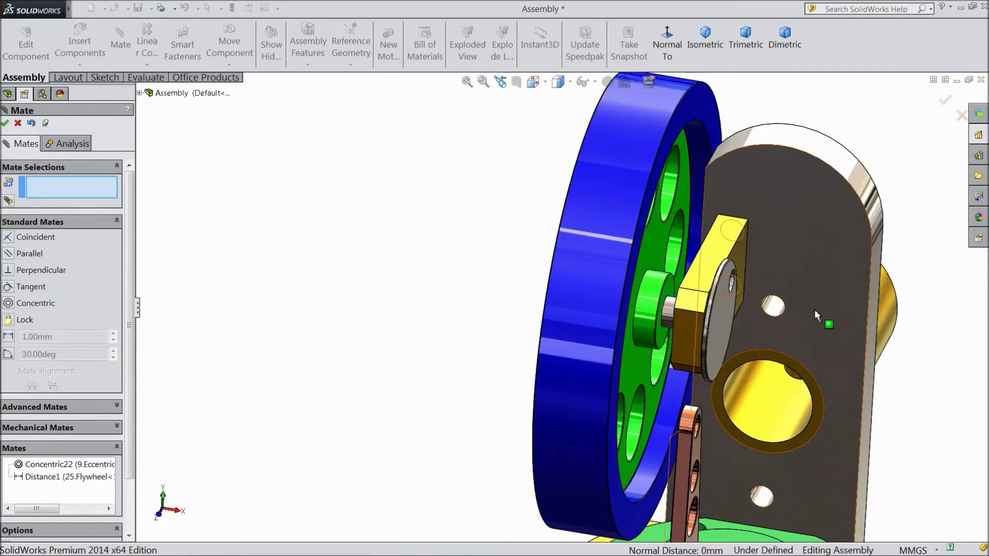
middle_click_drag(815, 314, 508, 355)
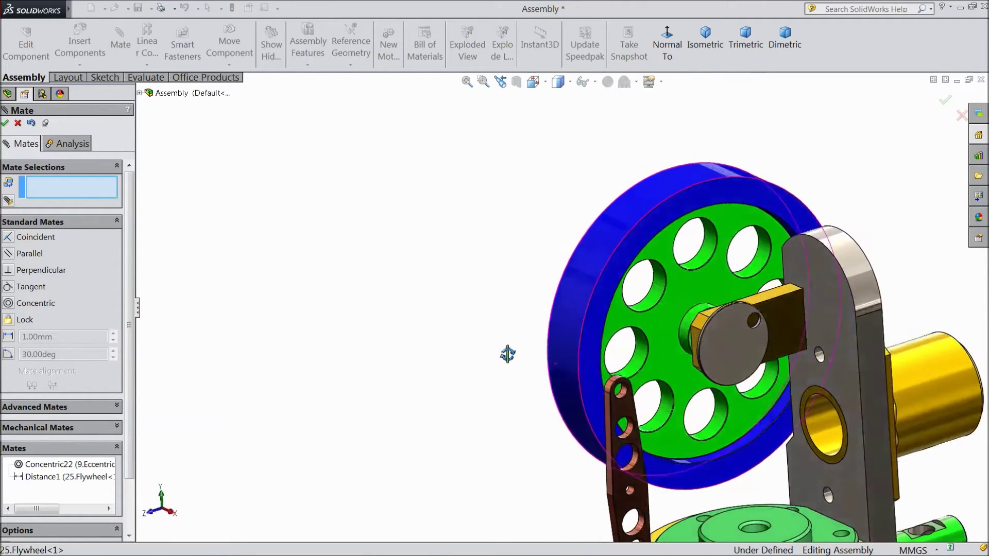
scroll(721, 350, "down", 3)
scroll(721, 346, "up", 4)
scroll(718, 341, "down", 4)
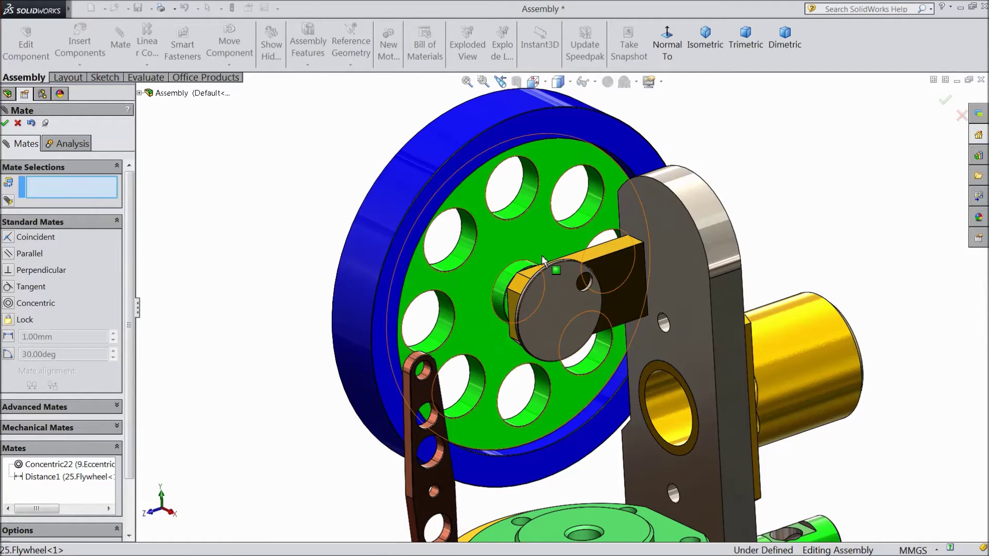
Drag the flywheel to confirm it spins, then close the Mate manager
left_click(586, 308)
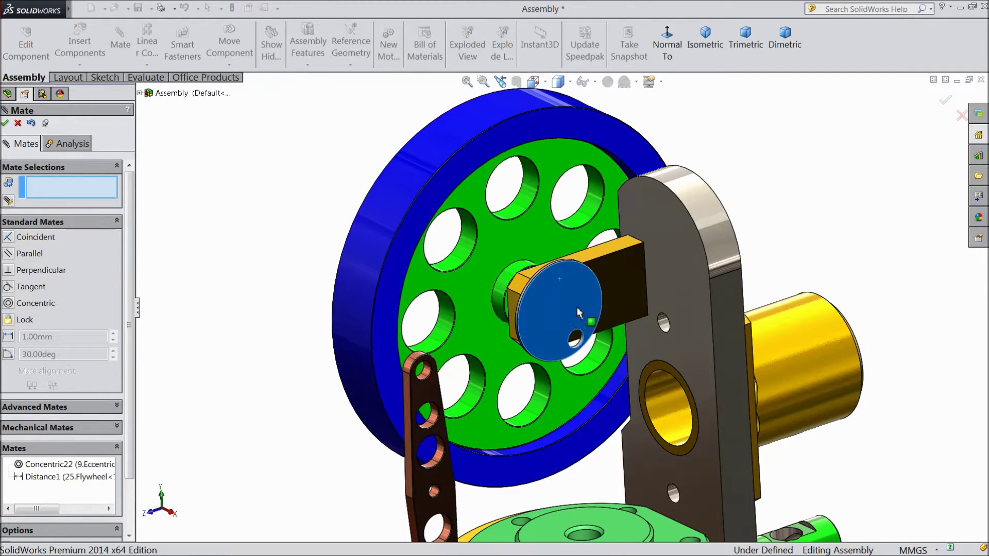
left_click_drag(354, 280, 487, 215)
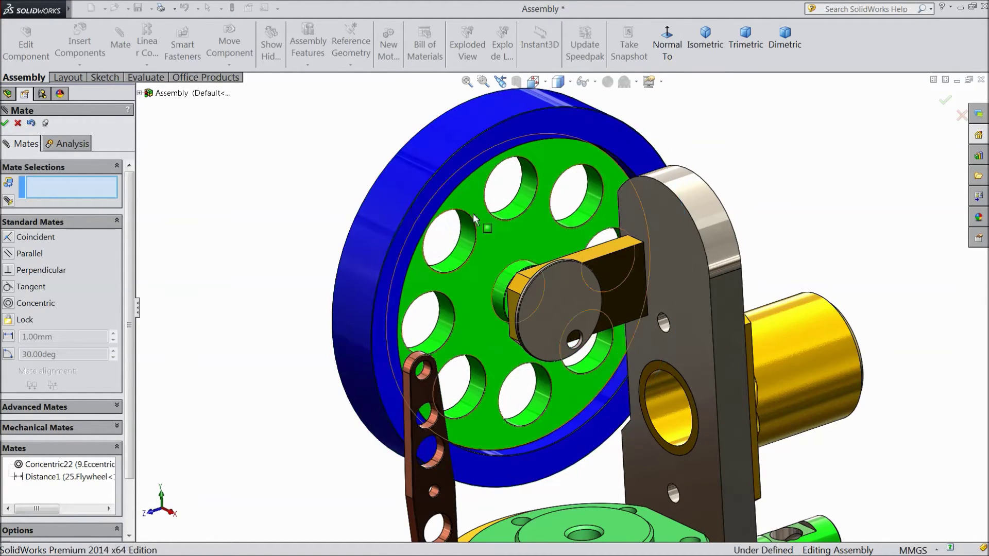
left_click(18, 124)
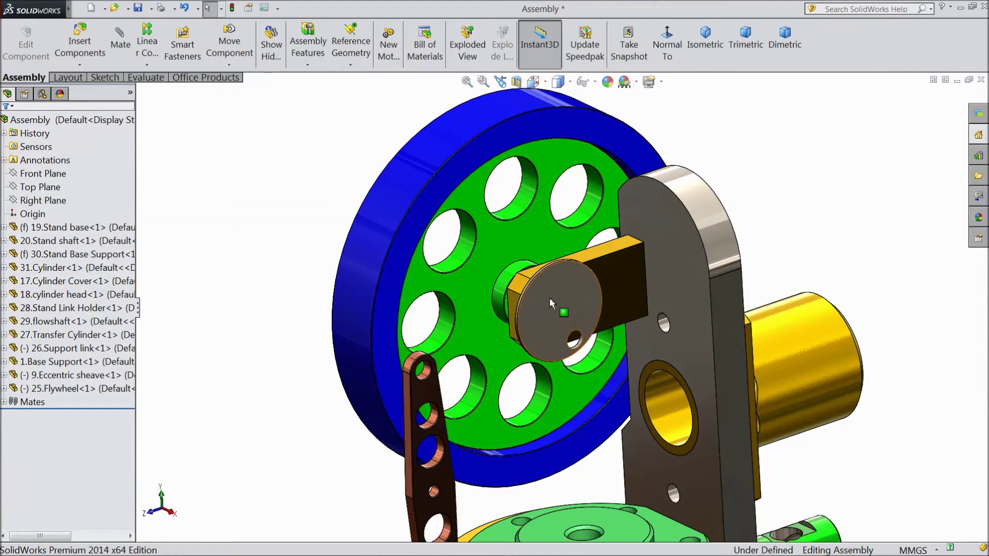
left_click(567, 275)
Select the eccentric sheave's Right Plane and the flywheel's Top Plane in the tree
mouse_move(543, 332)
left_mouse_down()
mouse_move(550, 353)
mouse_move(539, 342)
left_mouse_up()
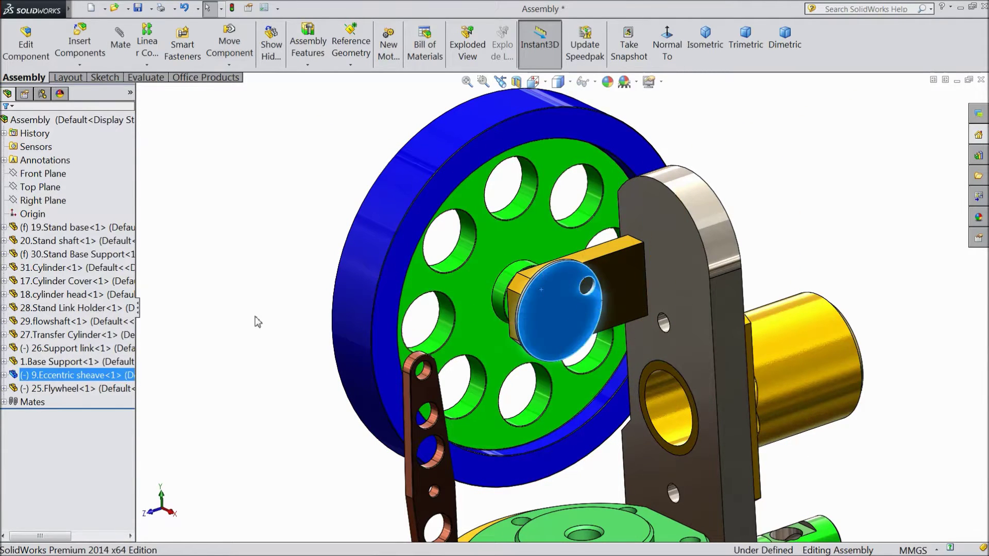
left_click(4, 376)
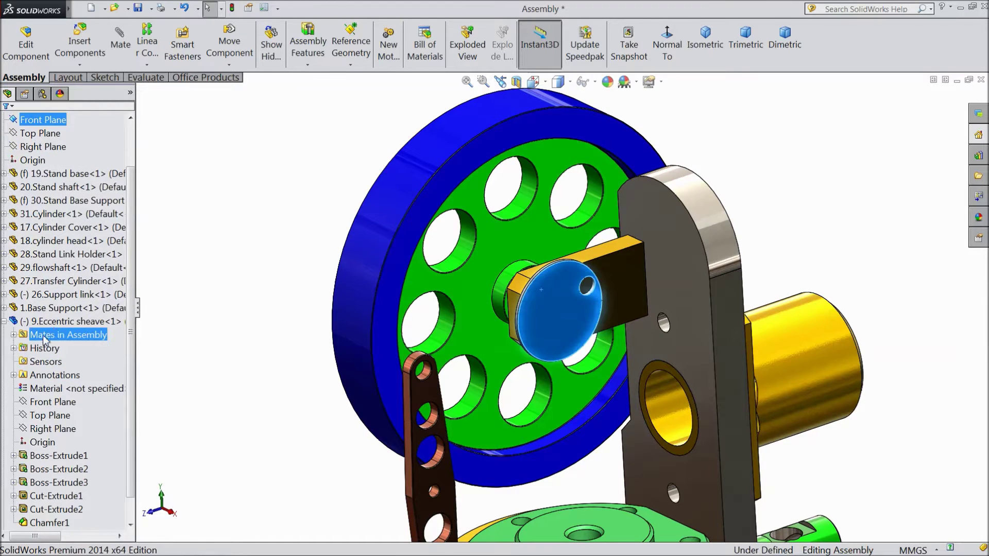
scroll(19, 433, "down", 1)
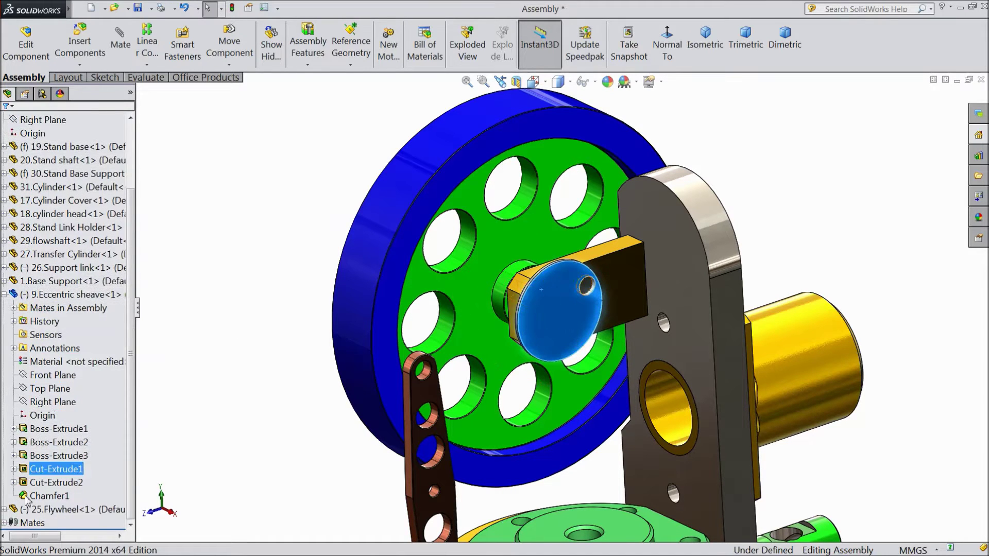
left_click(4, 509)
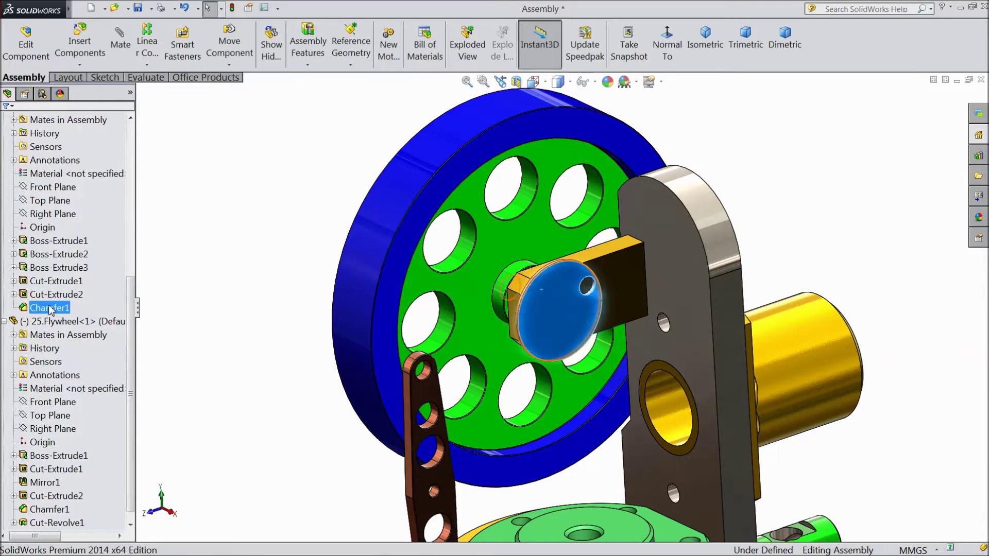
left_click(63, 189)
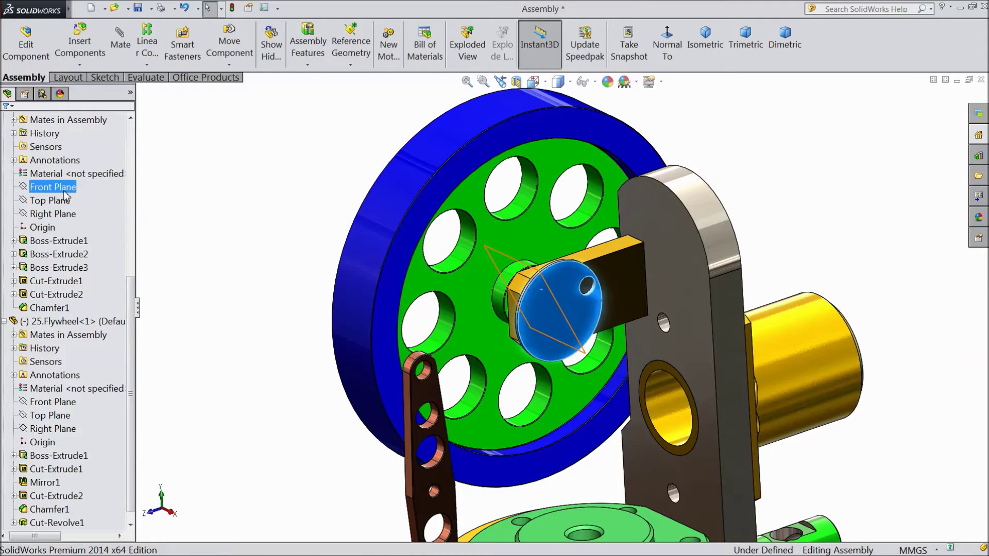
left_click(64, 201)
left_click(61, 215)
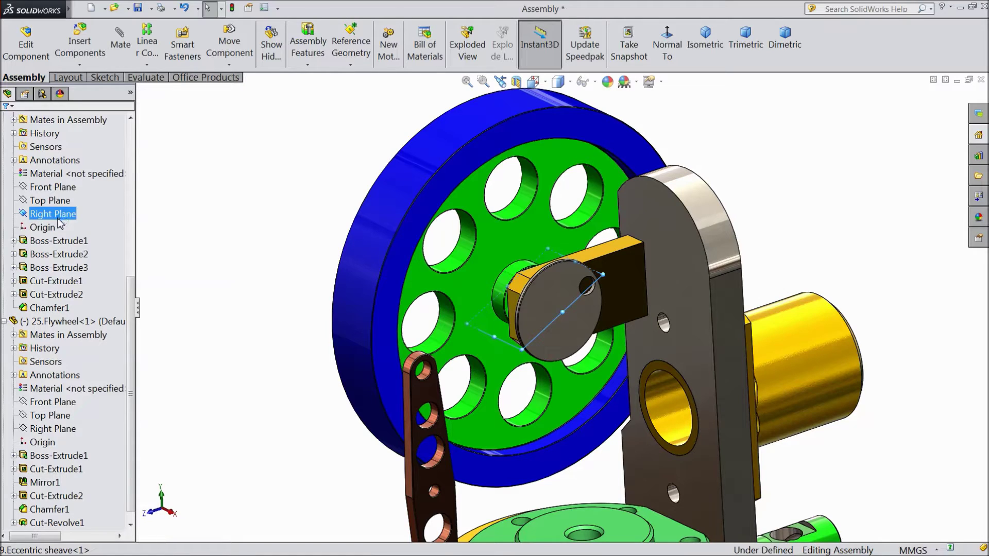
left_click(63, 402, "ctrl")
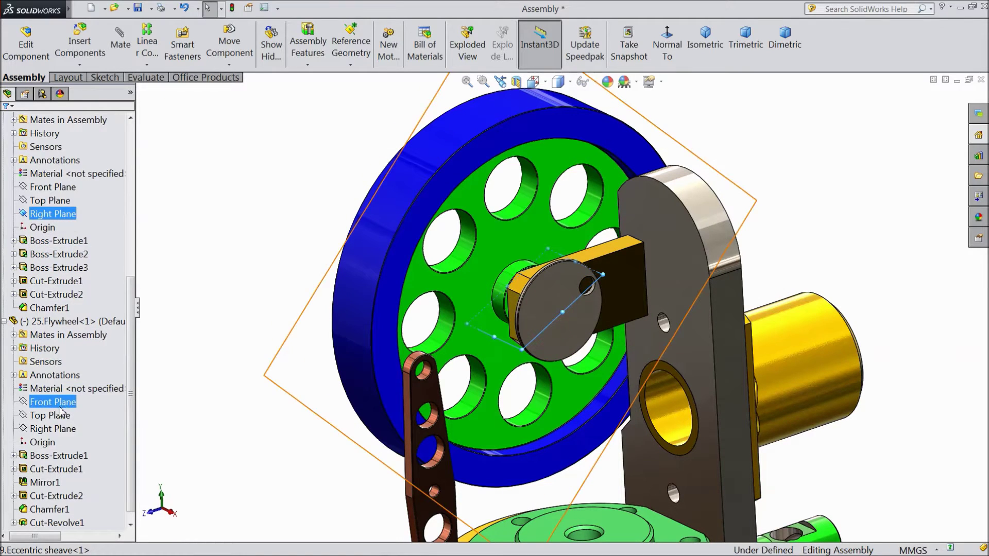
left_click(57, 429, "ctrl")
left_click(58, 420, "ctrl")
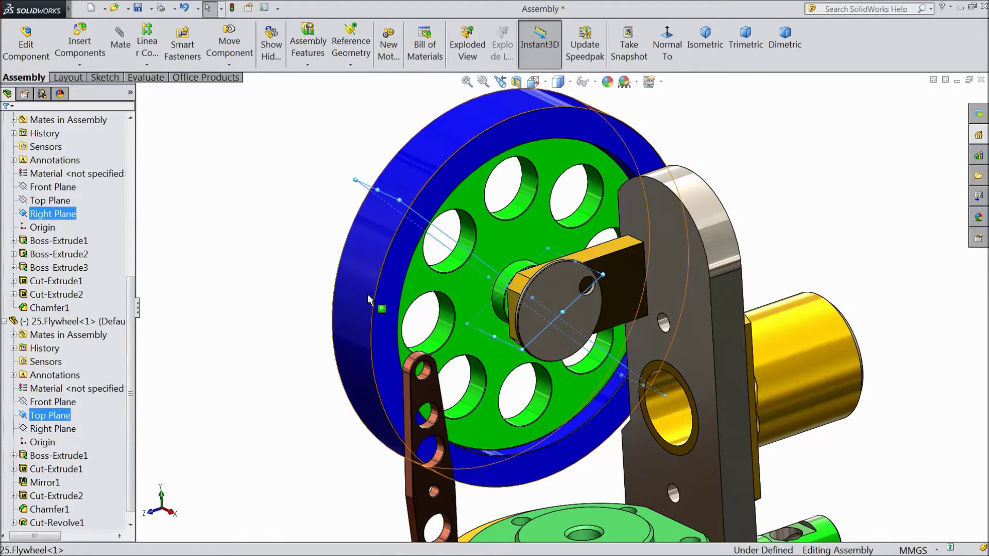
Mate the two planes coincident as Coincident15 and close the Mate manager
left_click(120, 50)
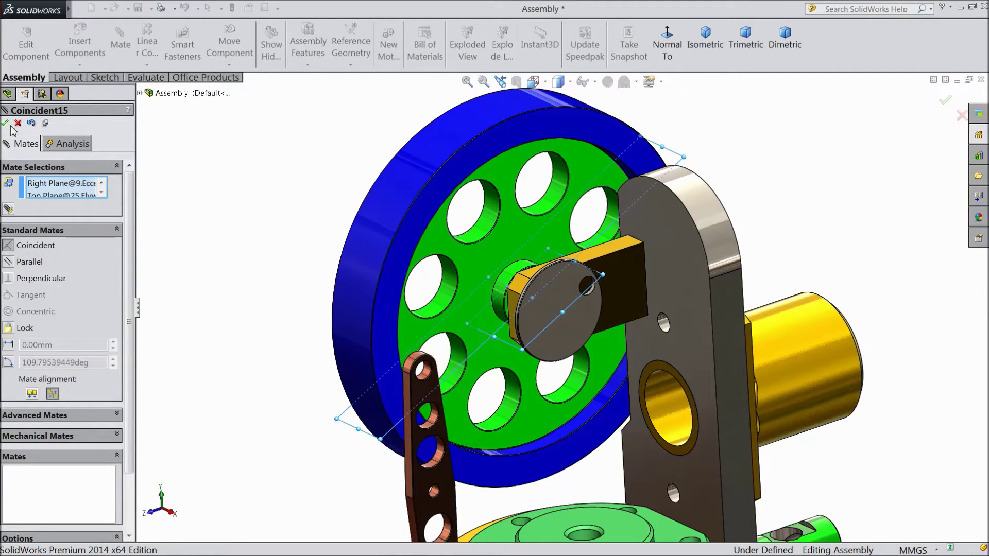
left_click(5, 124)
left_click(4, 124)
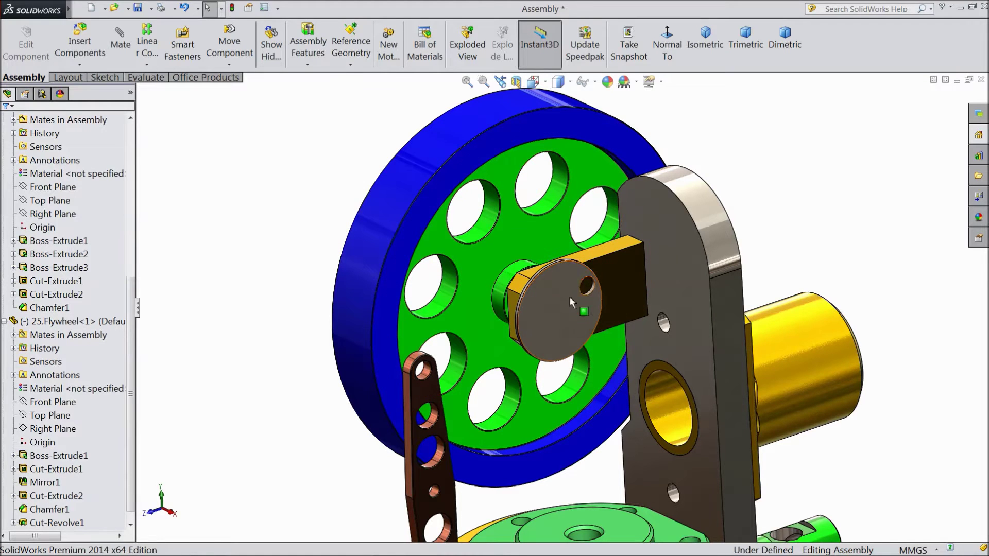
Drag the eccentric sheave around, watching the flywheel turn with it, then reorient the view
left_click_drag(562, 271, 580, 305)
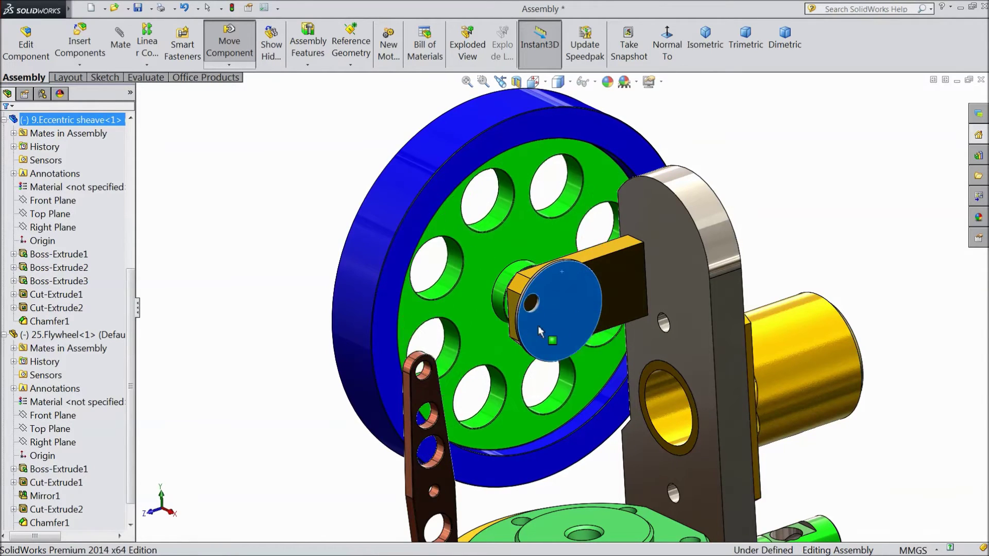
left_click_drag(539, 331, 561, 315)
key("Escape")
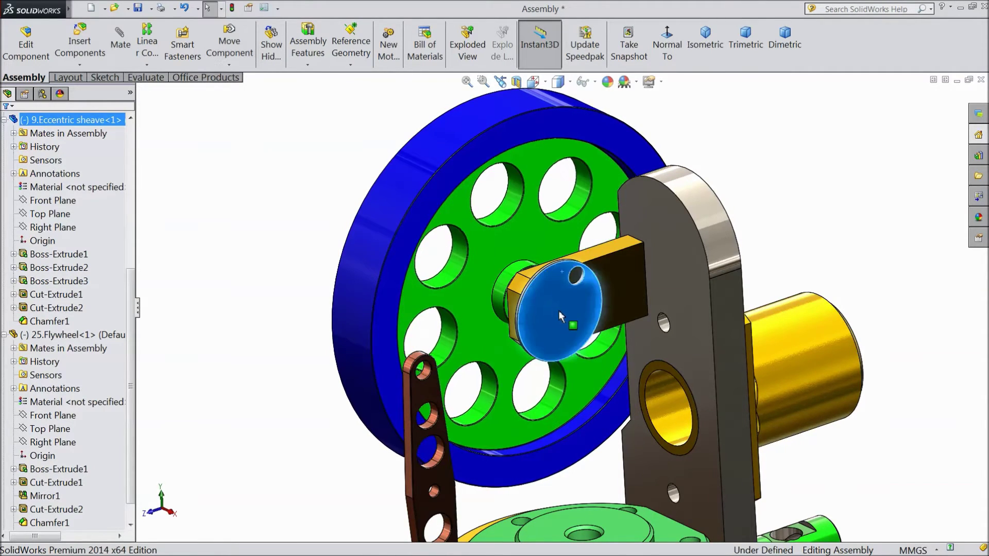
scroll(561, 316, "up", 3)
scroll(615, 307, "up", 2)
scroll(530, 292, "down", 3)
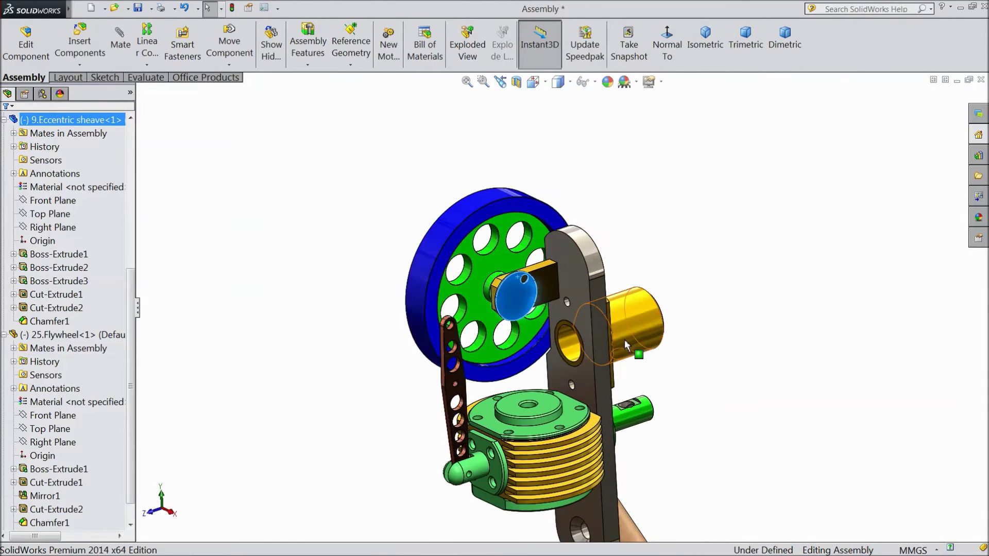
left_click_drag(502, 283, 503, 283)
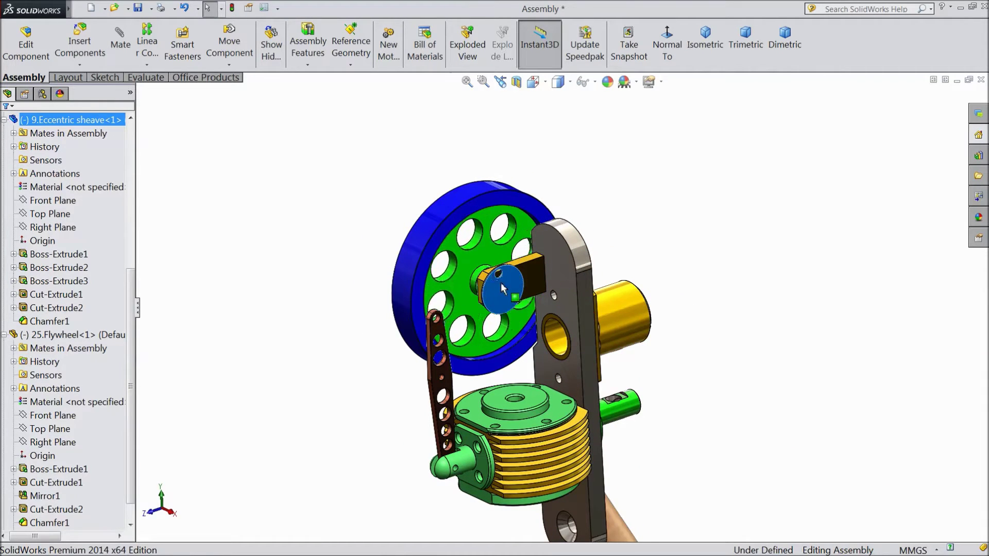
middle_click_drag(502, 283, 636, 288)
scroll(550, 336, "down", 3)
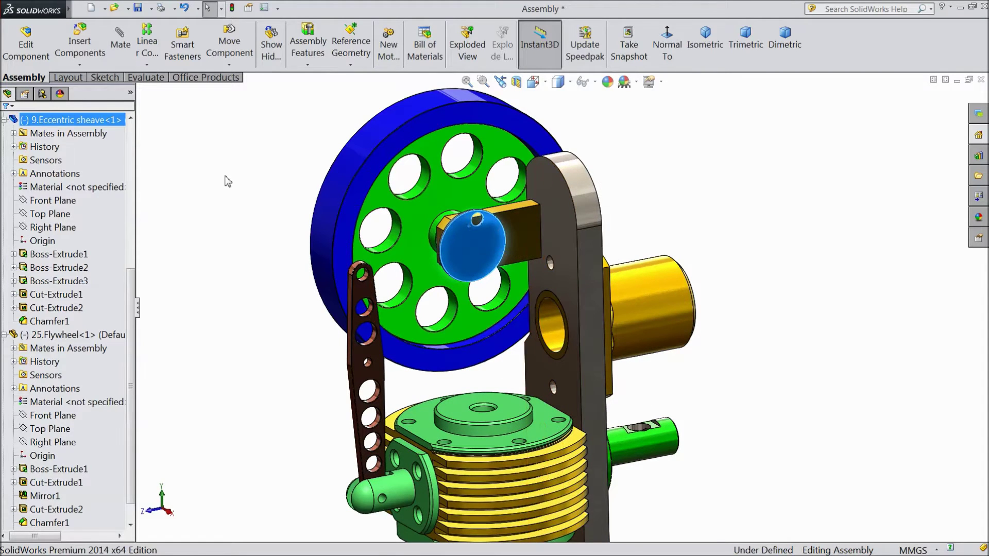
Insert the 16.Piston rod part from the engine files and drop it beside the frame
left_click(84, 56)
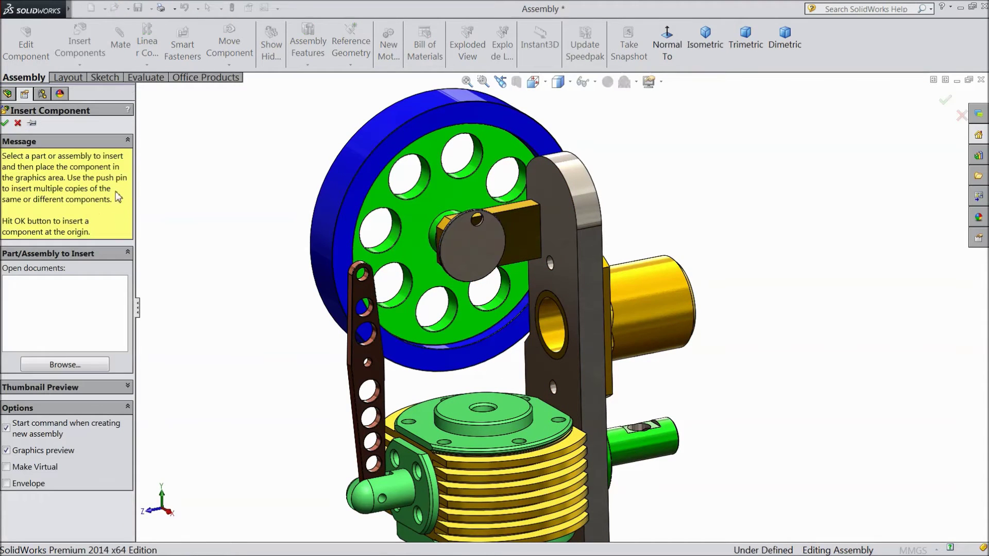
left_click(65, 365)
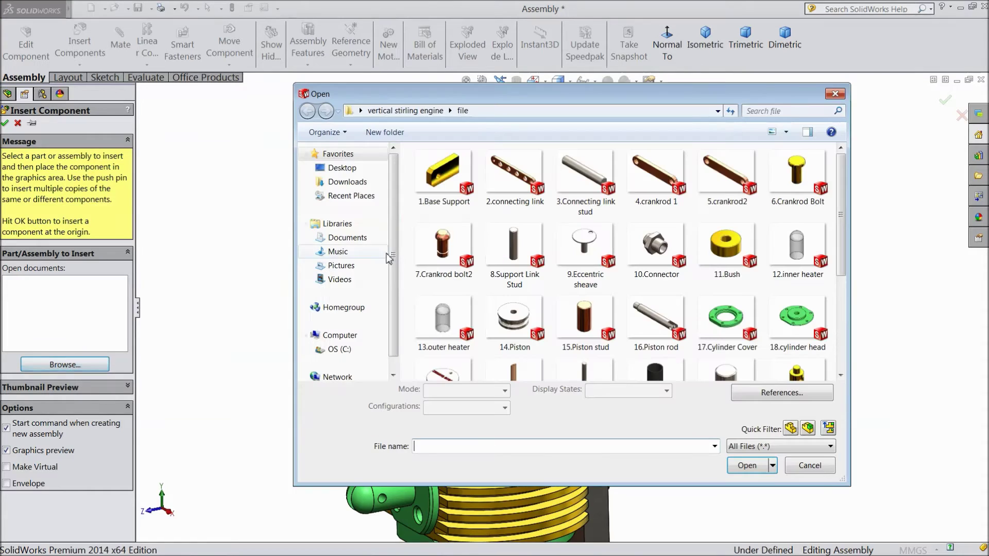
left_click(650, 321)
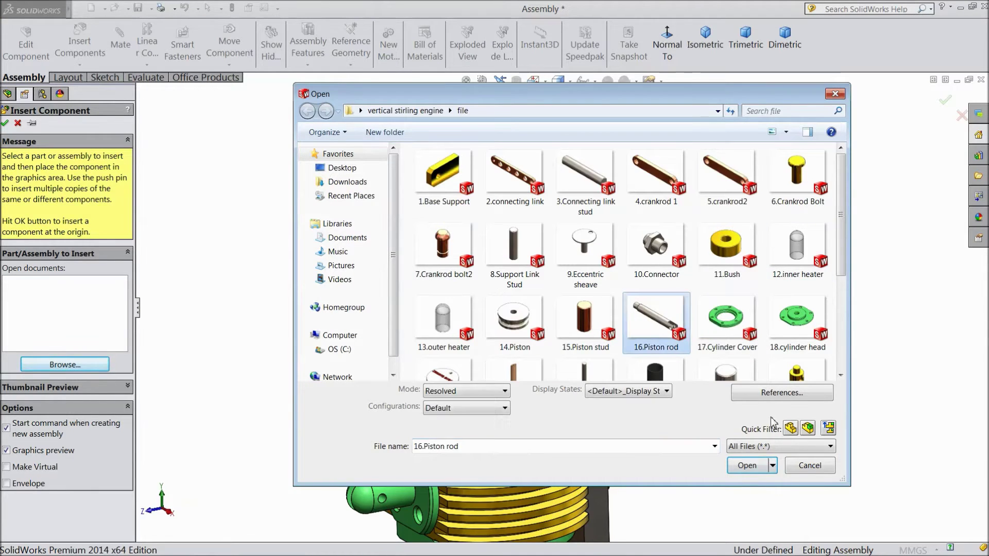
left_click(749, 467)
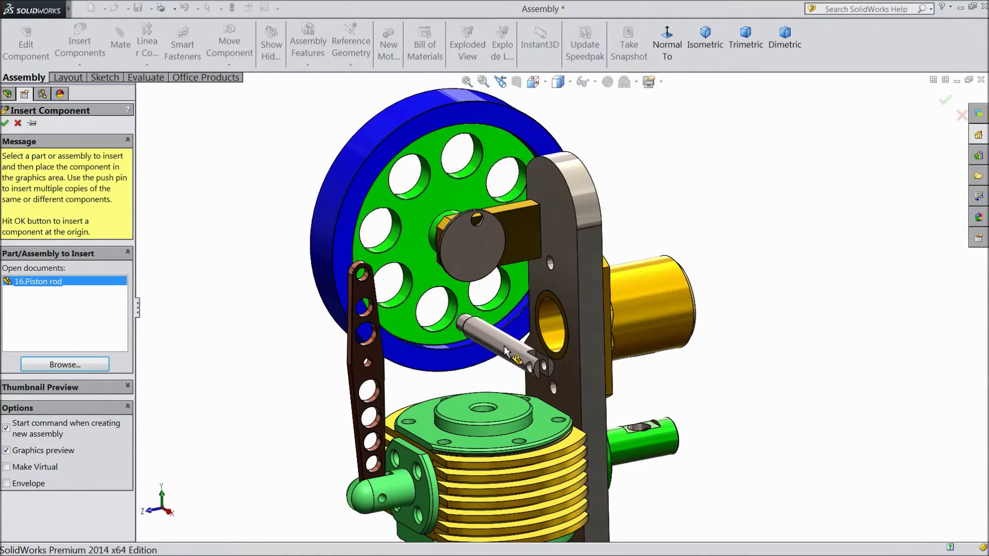
left_click(505, 350)
scroll(489, 412, "down", 5)
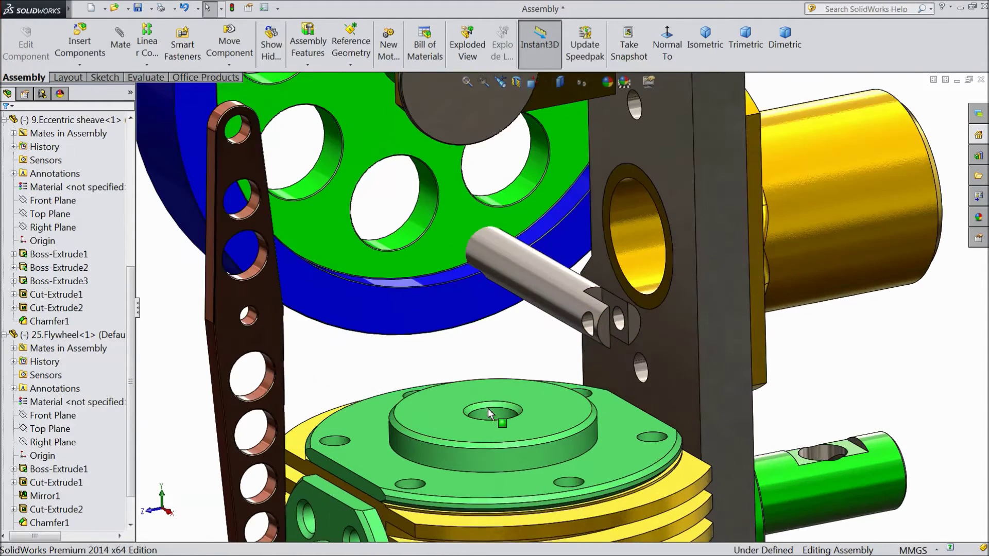
Mate the piston rod concentric to the cylinder head's central hole and slide it down into the bore
middle_click_drag(490, 413, 499, 401, "ctrl")
left_click(508, 394)
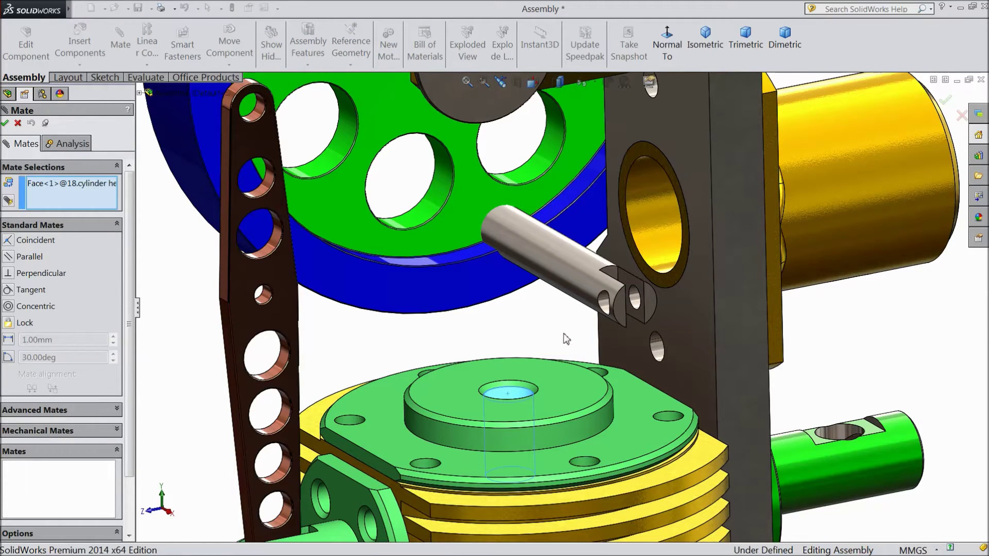
left_click(561, 271)
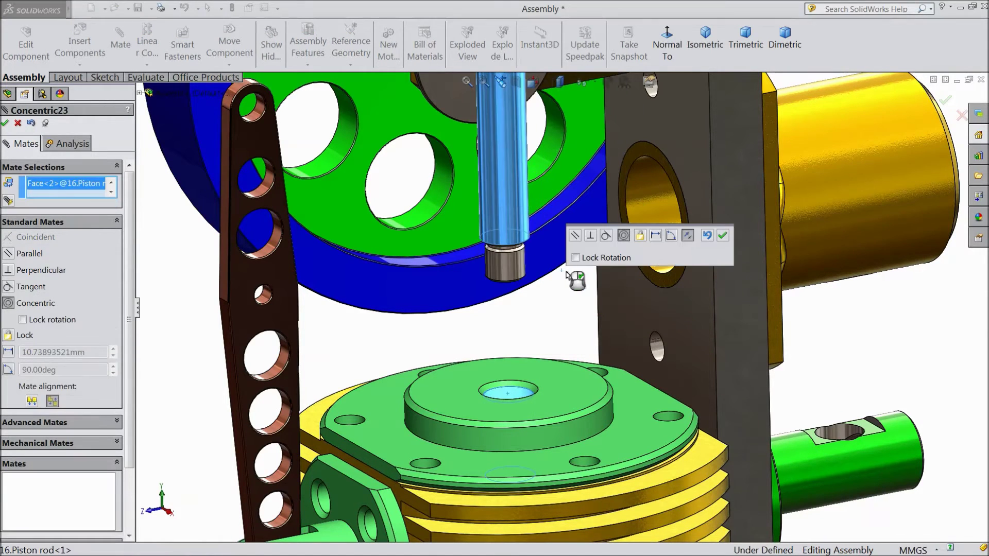
left_click(722, 236)
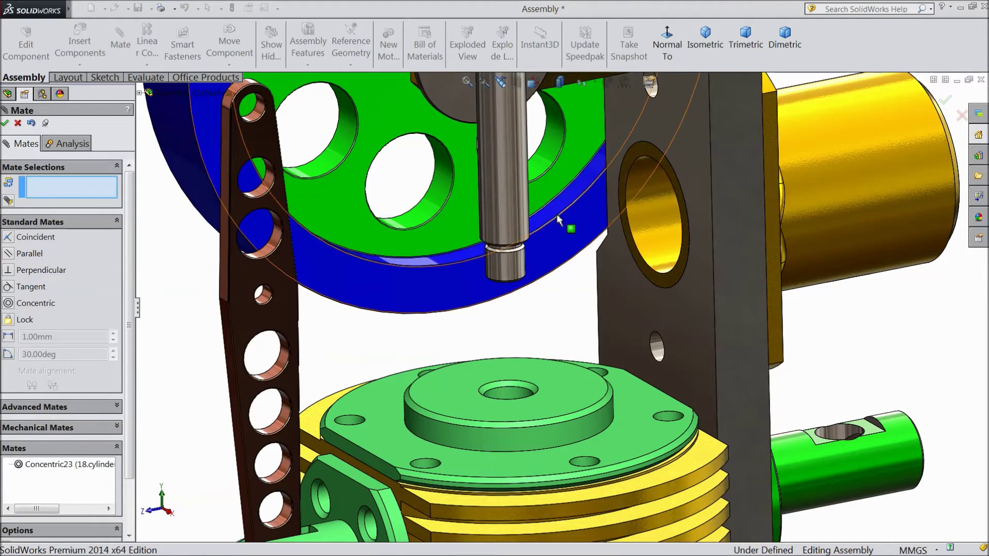
left_click_drag(509, 175, 497, 382)
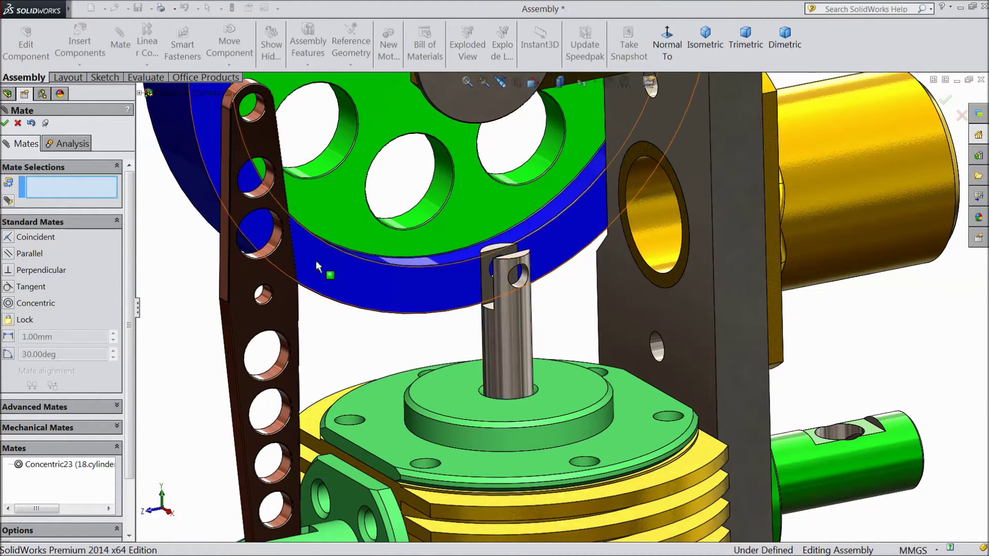
left_click(6, 123)
Hide the finned cylinder to reveal the parts inside
key("f")
scroll(564, 431, "down", 5)
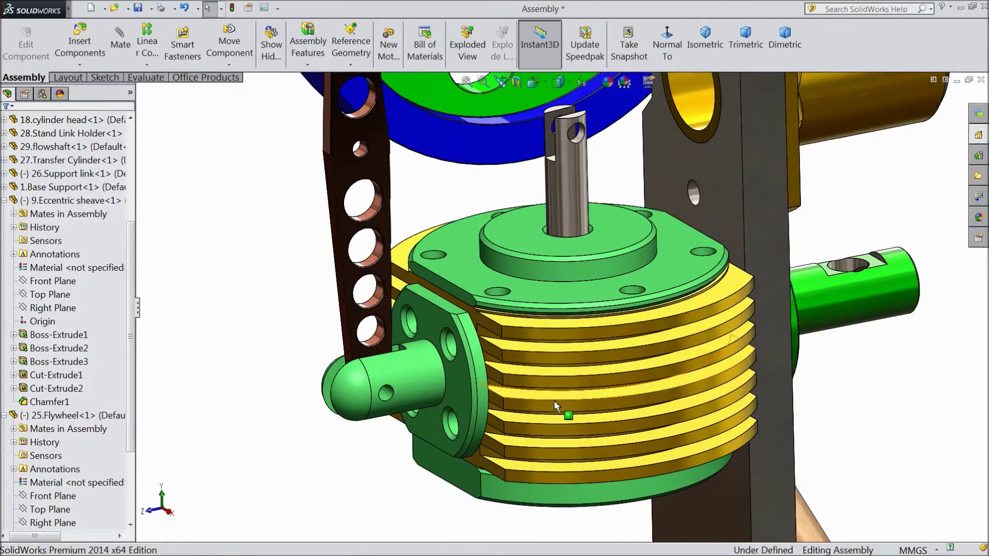
left_click(590, 396)
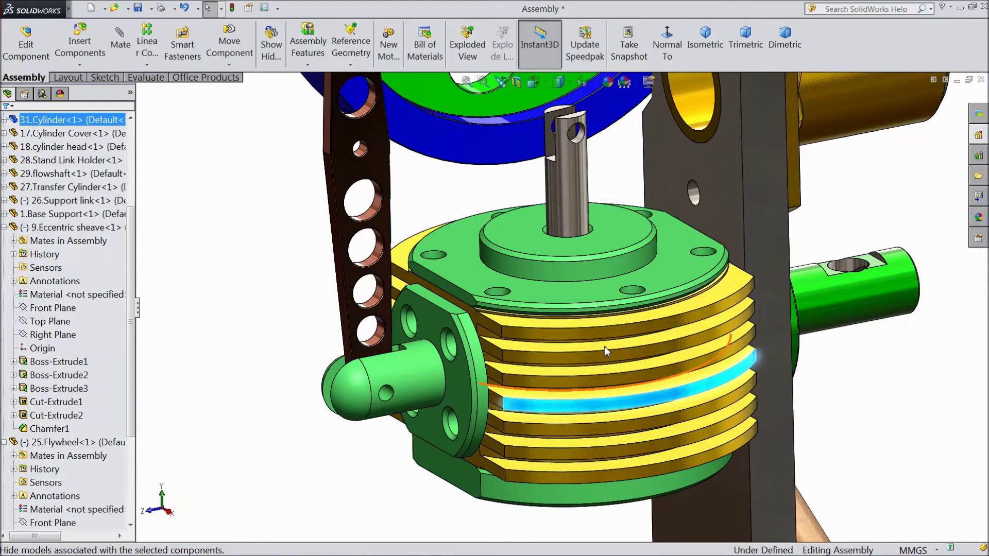
key("Tab")
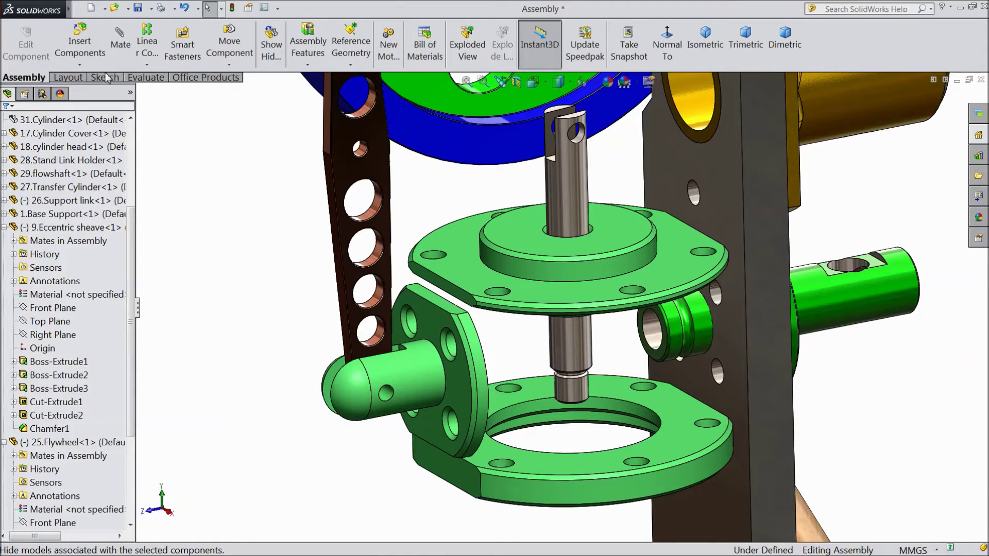
Insert the 14.Piston part and place it below the cylinder cover
left_click(86, 50)
left_click(65, 365)
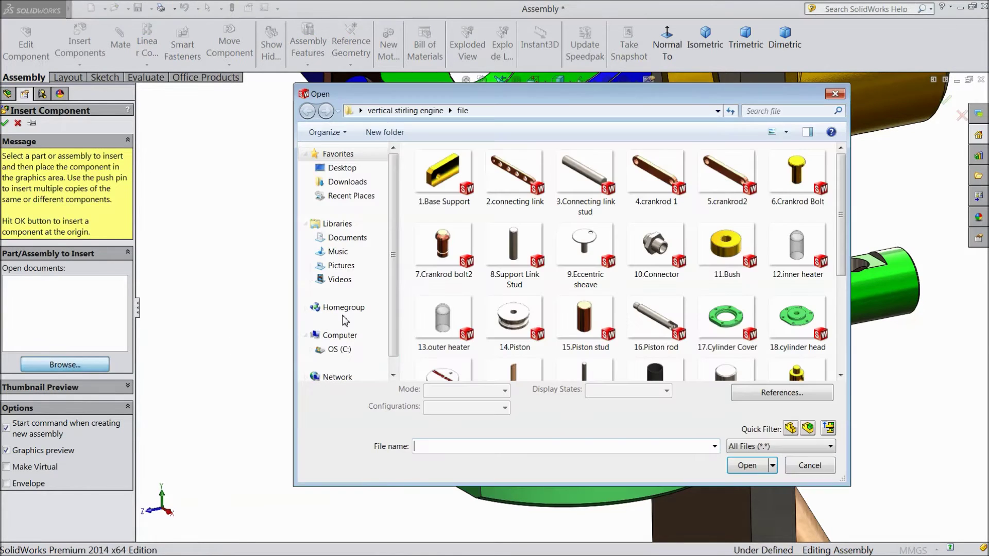
left_click(525, 327)
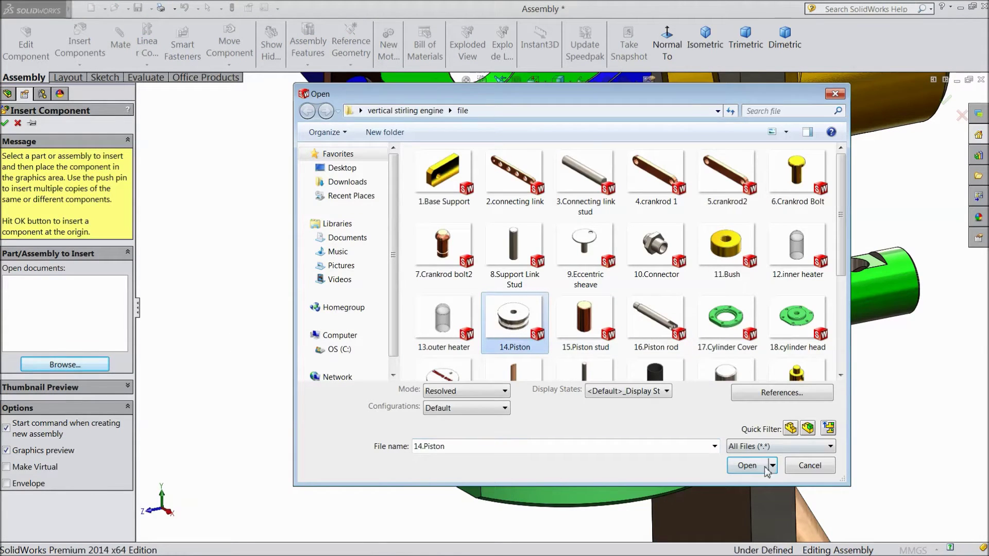
left_click(747, 465)
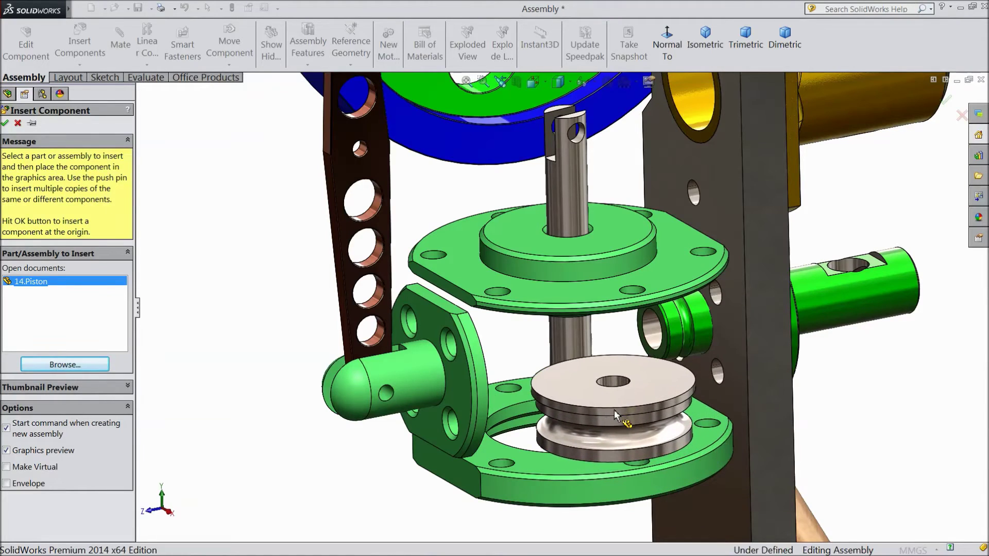
left_click(614, 410)
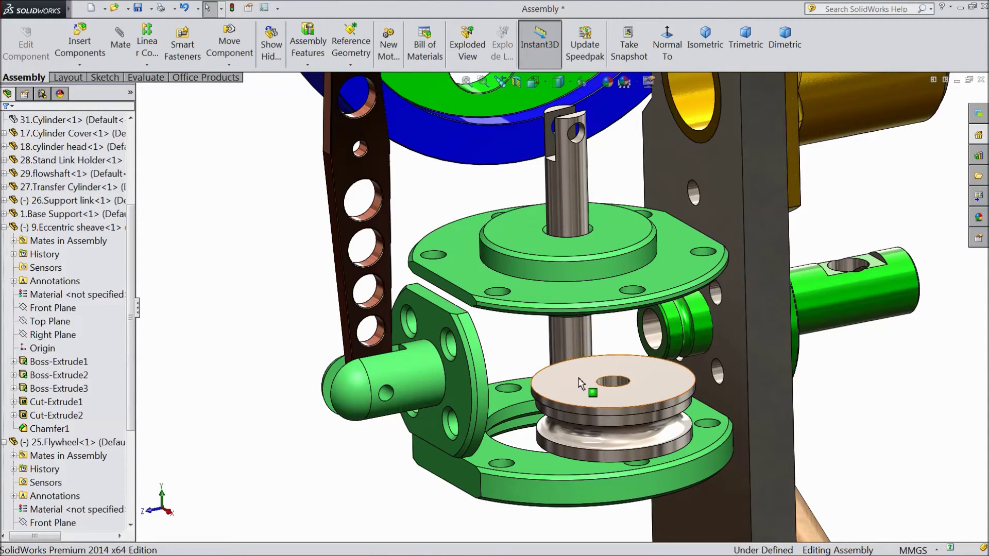
Make the piston's hole concentric with the piston rod's lower end and slide it along the rod
middle_click_drag(579, 384, 588, 425)
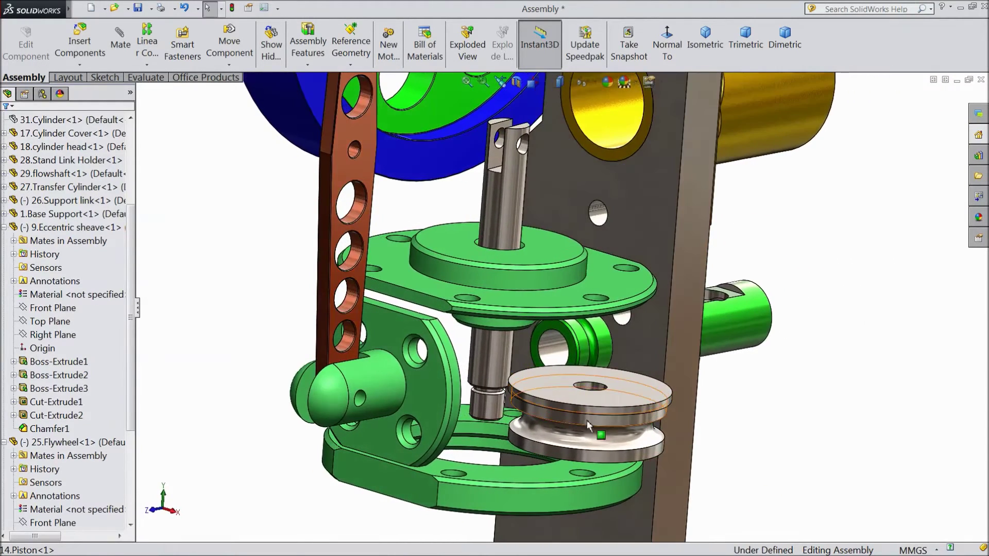
scroll(587, 419, "down", 4)
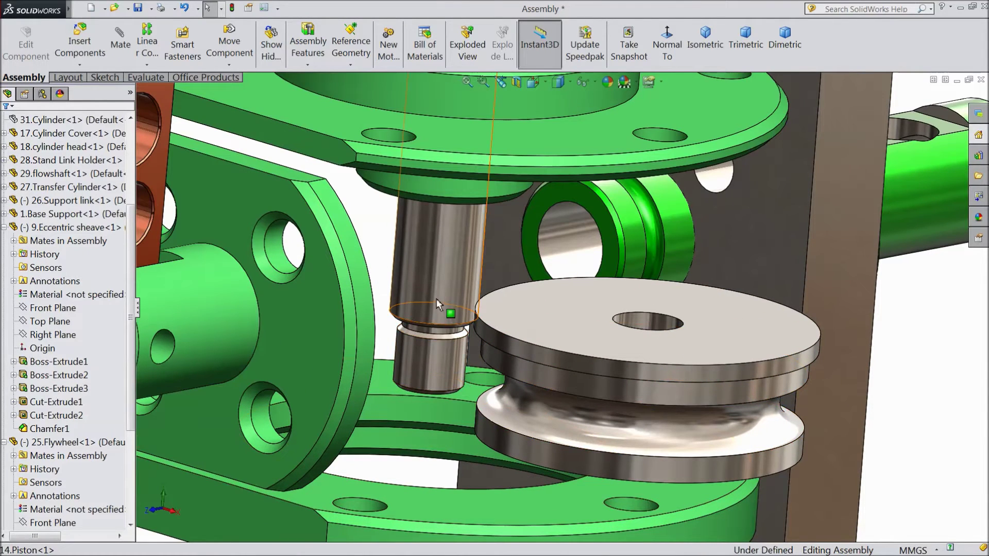
left_click(429, 358)
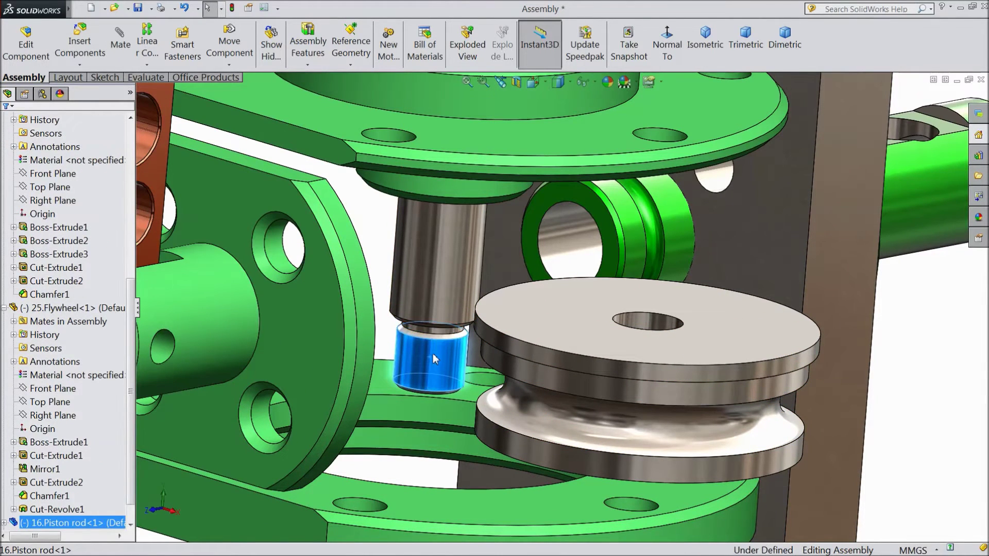
left_click(120, 45)
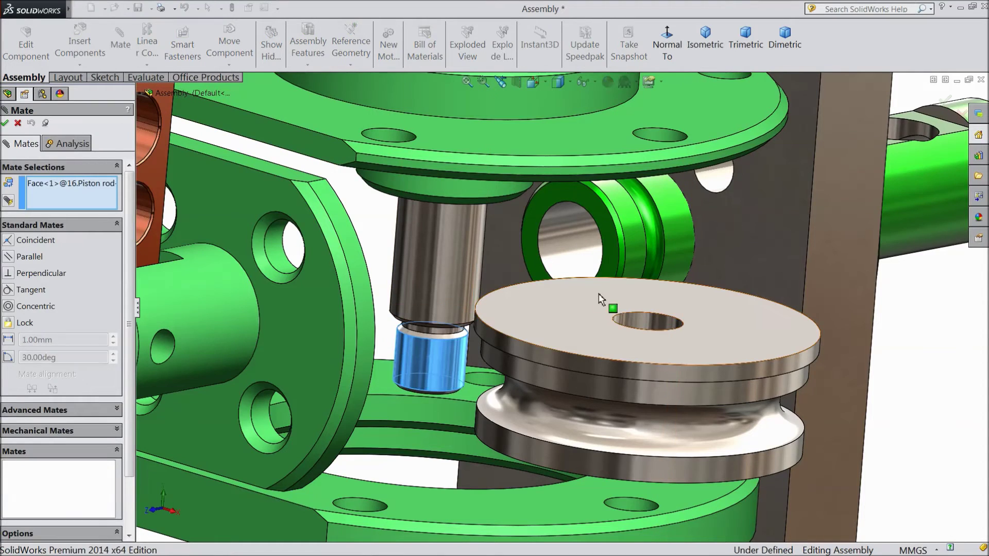
left_click(642, 317)
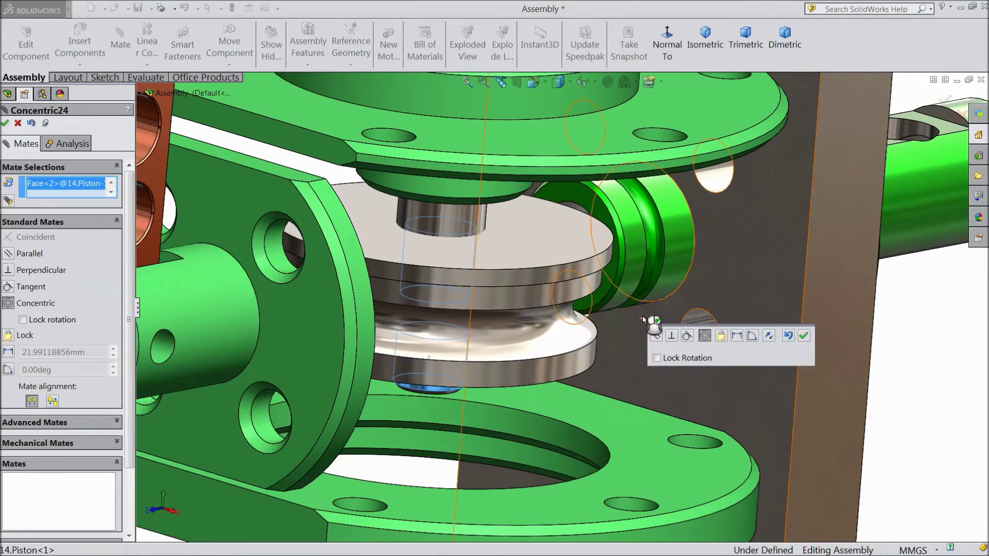
left_click(804, 337)
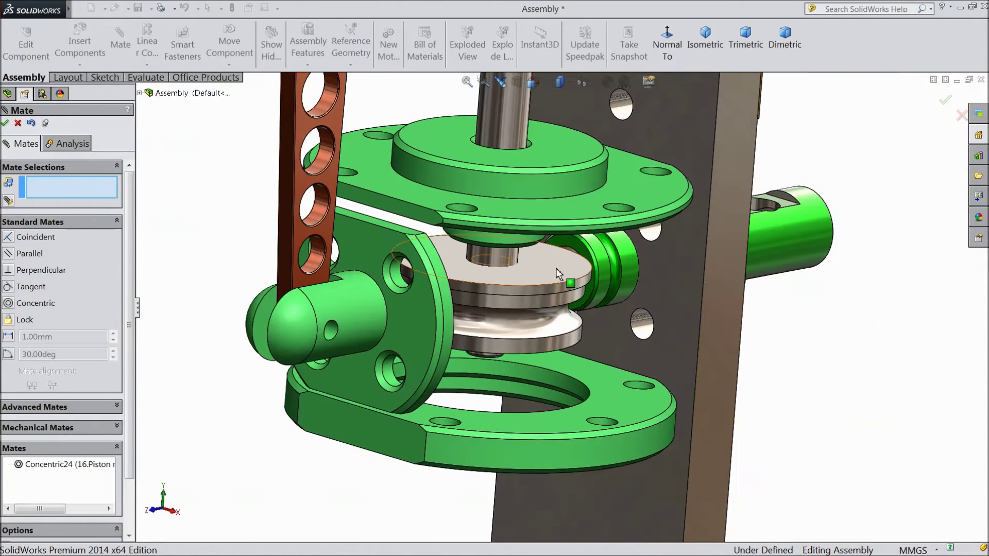
left_click(539, 297)
left_click_drag(540, 297, 511, 475)
scroll(503, 458, "down", 2)
scroll(503, 456, "down", 1)
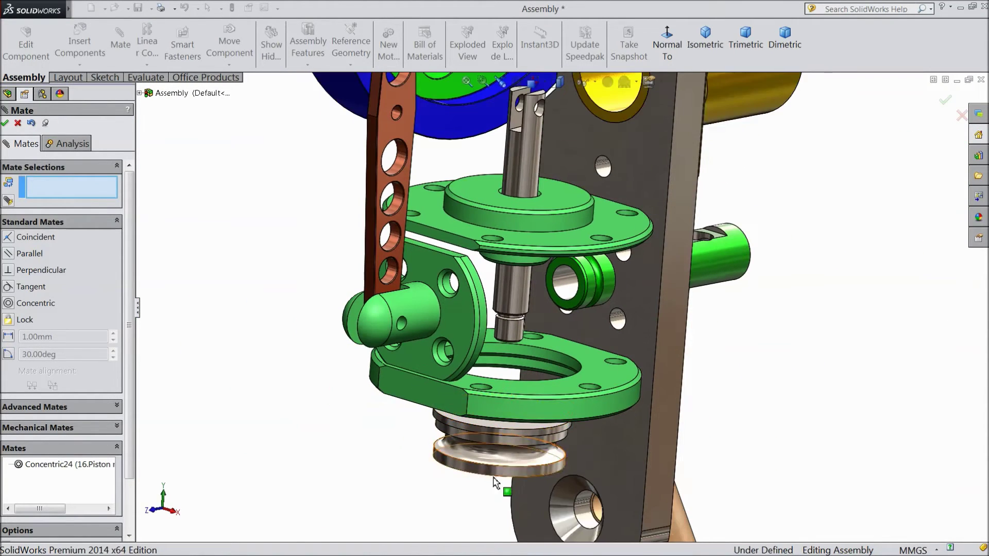
scroll(519, 403, "up", 3)
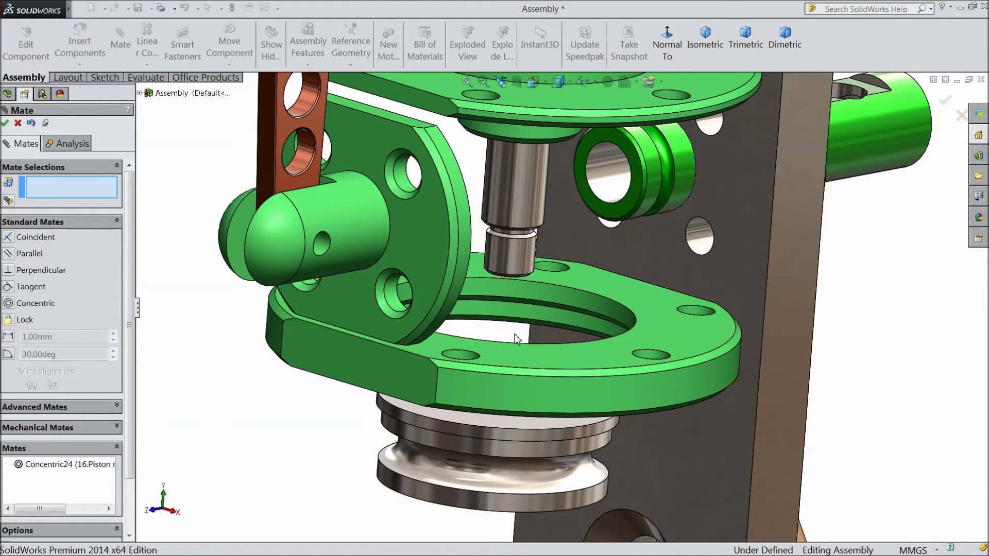
Add a coincident mate with reversed alignment between the rod's end face and the piston's top face
middle_click_drag(514, 315, 536, 229)
scroll(527, 193, "up", 6)
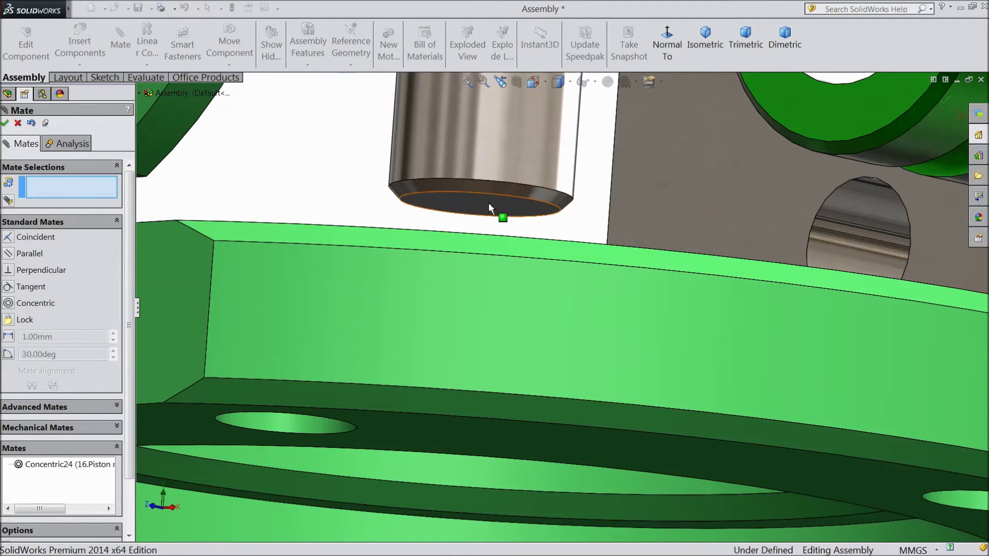
left_click(489, 203)
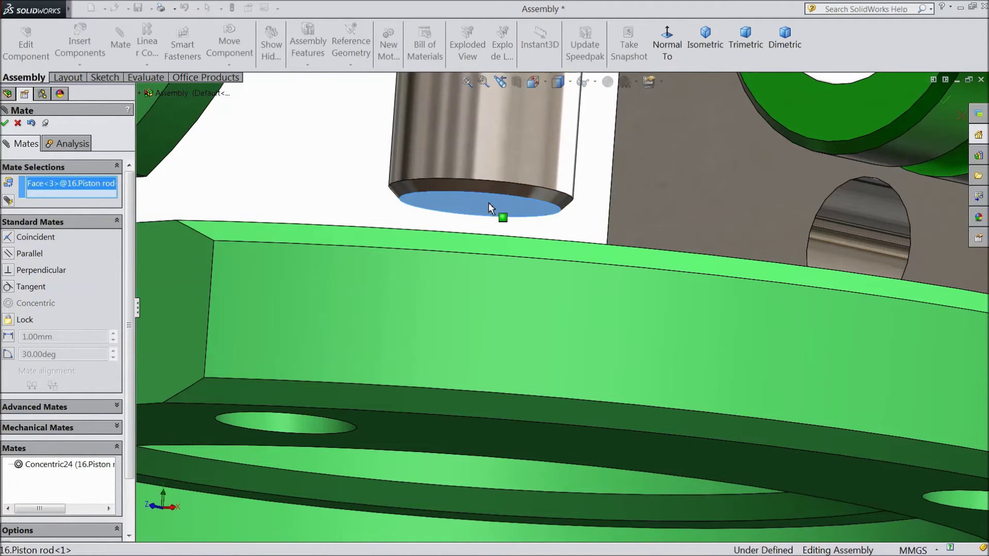
scroll(494, 205, "down", 5)
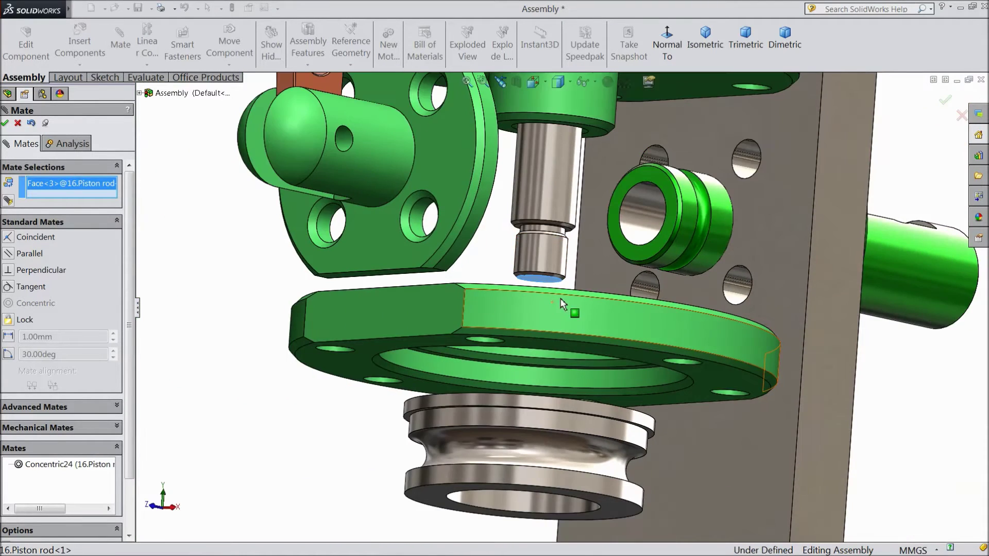
middle_click_drag(563, 304, 600, 355)
scroll(602, 357, "up", 2)
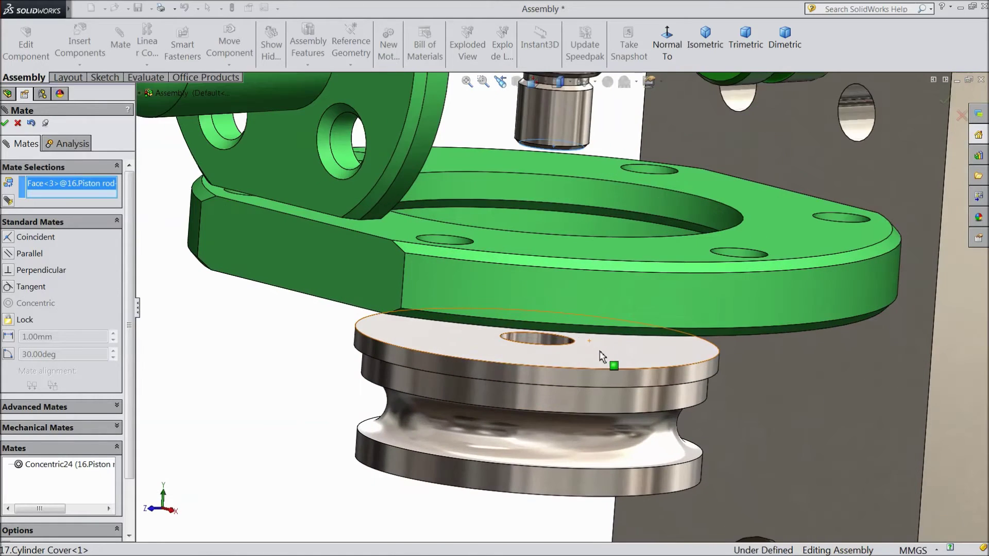
left_click(611, 363)
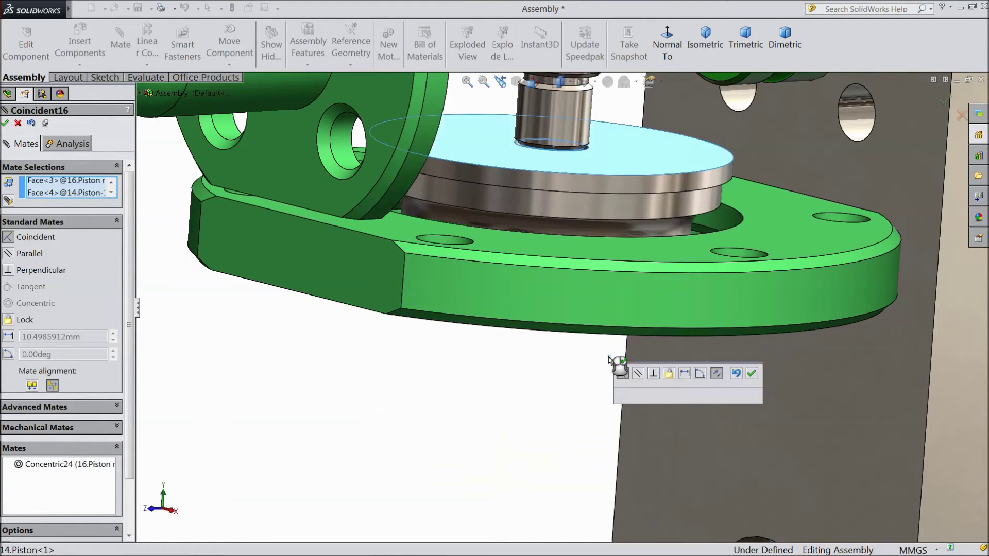
left_click(718, 375)
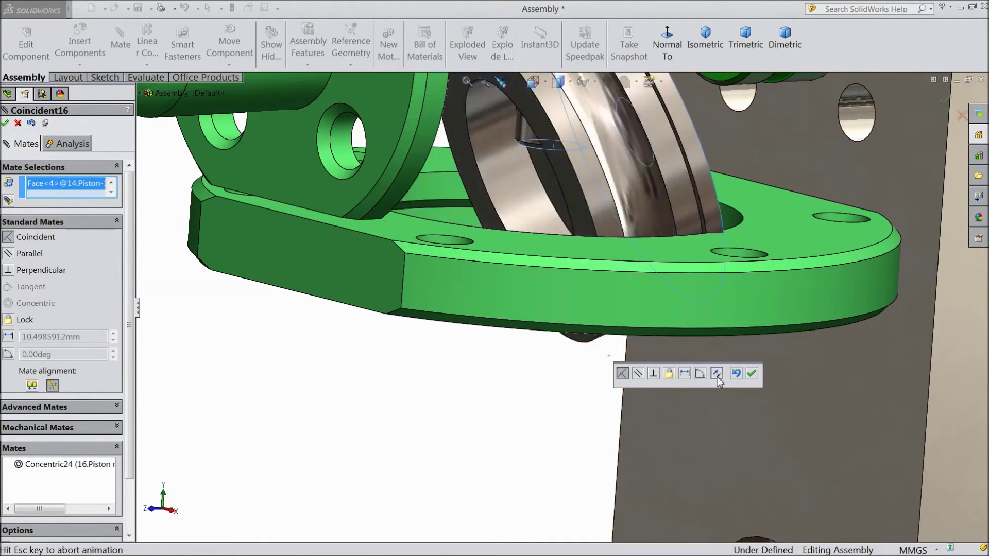
left_click(584, 299)
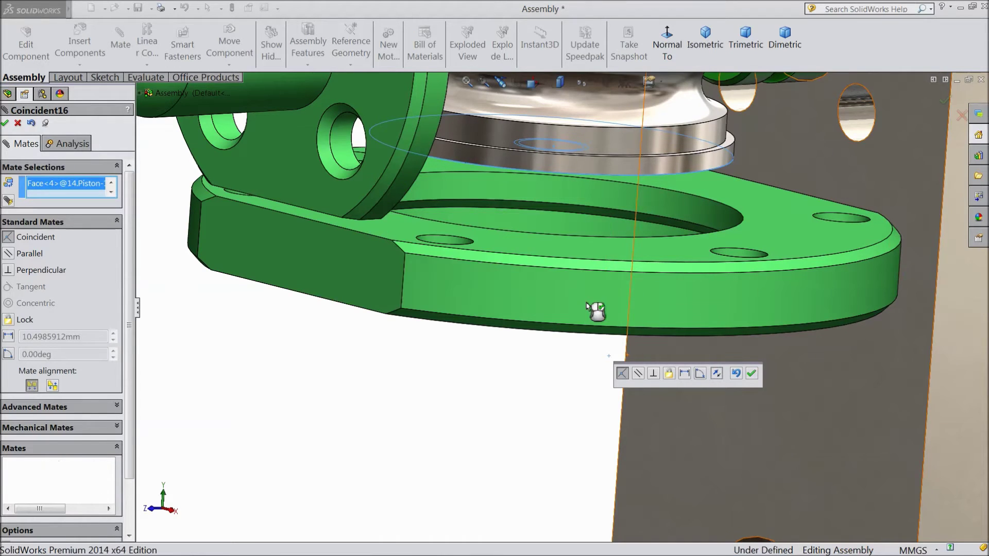
scroll(593, 327, "up", 3)
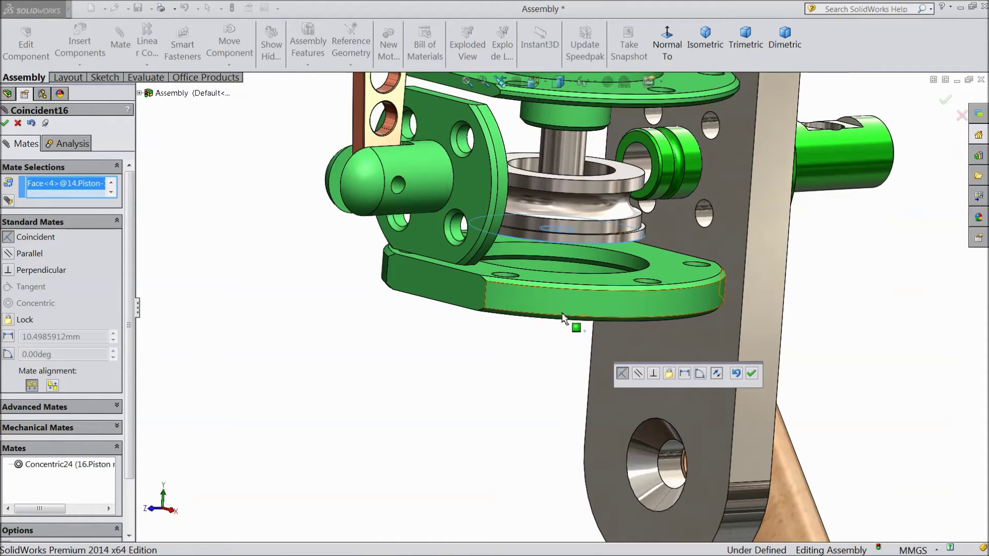
left_click(756, 381)
scroll(656, 240, "down", 4)
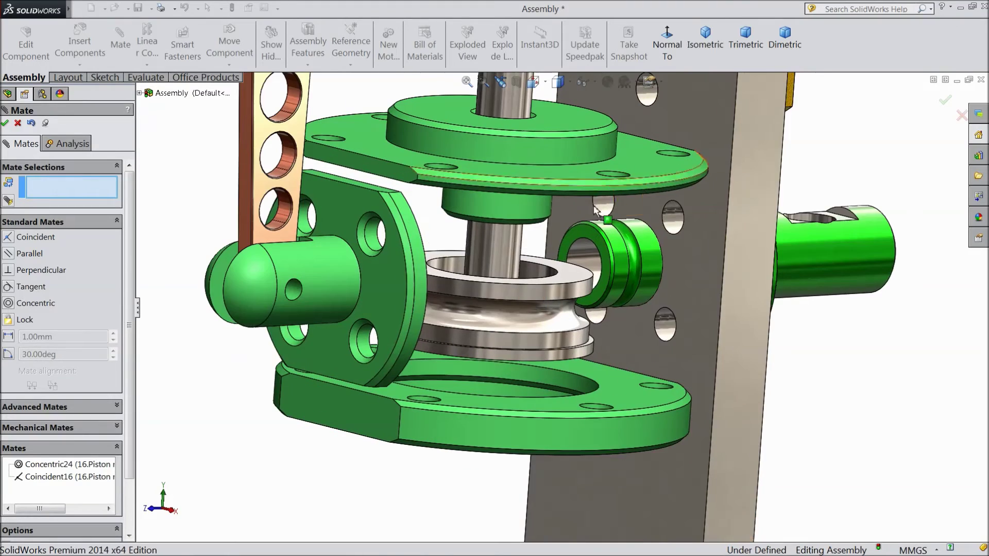
left_click(5, 124)
Slide the piston rod down along its axis
scroll(331, 265, "up", 4)
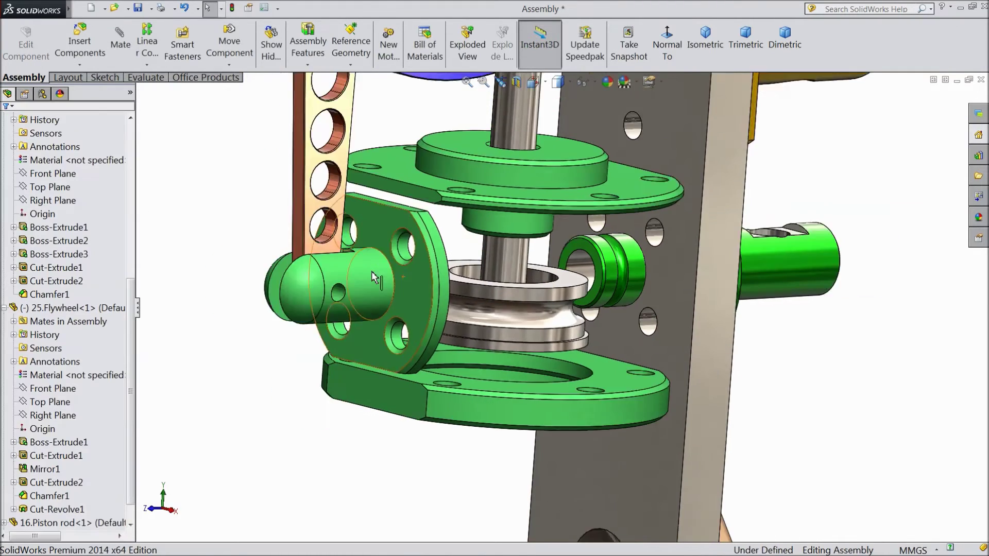
middle_click_drag(332, 265, 294, 281)
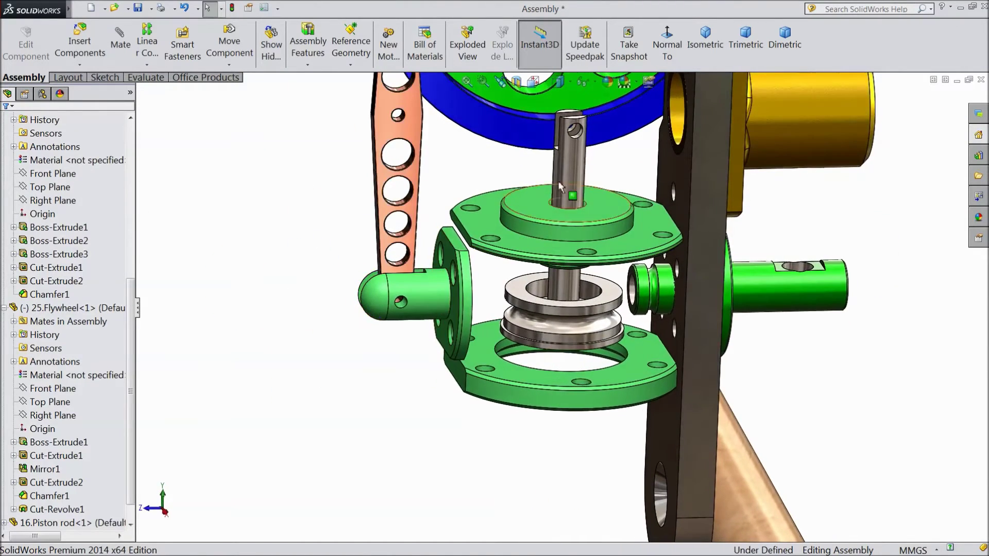
scroll(579, 182, "down", 4)
left_click_drag(571, 173, 524, 221)
scroll(524, 221, "up", 3)
Load the 4.crankrod 1 part file for insertion near the flywheel
middle_click_drag(524, 222, 289, 154)
scroll(278, 153, "down", 2)
left_click(99, 50)
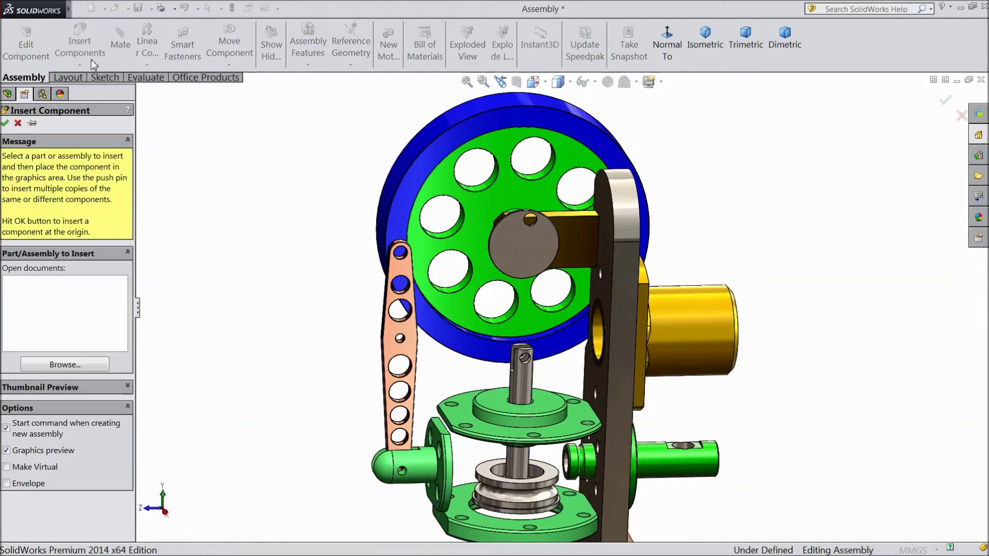
left_click(63, 366)
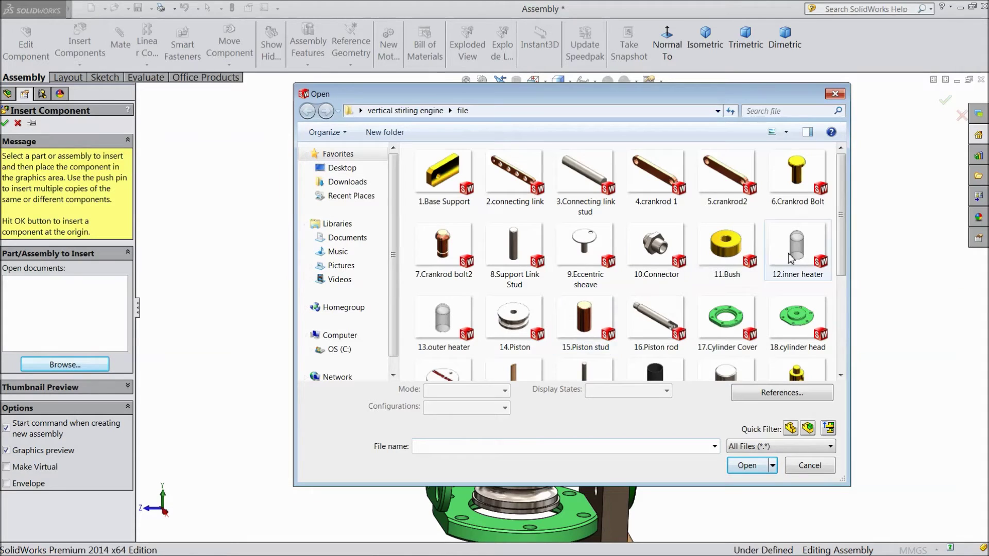
left_click_drag(844, 237, 844, 303)
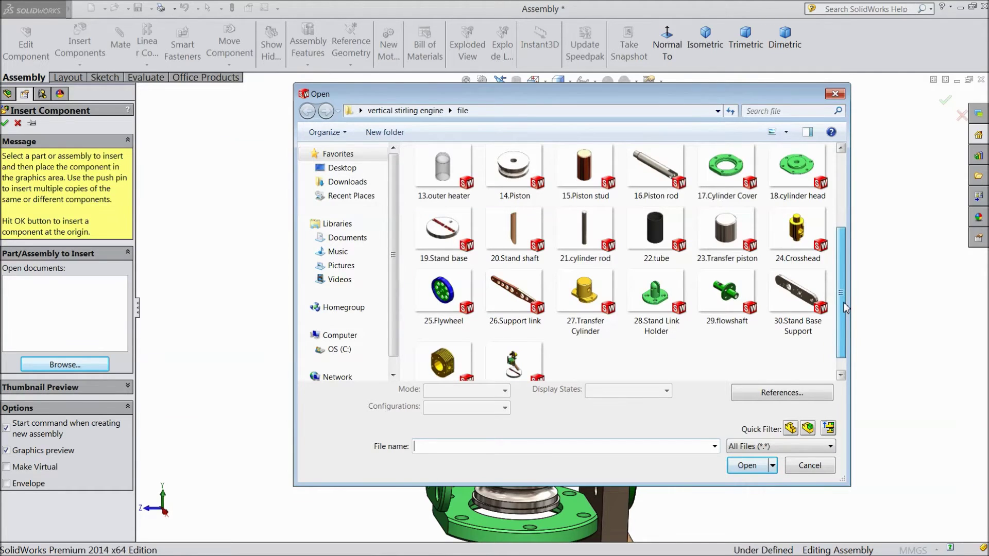
left_click_drag(845, 307, 842, 223)
left_click(656, 176)
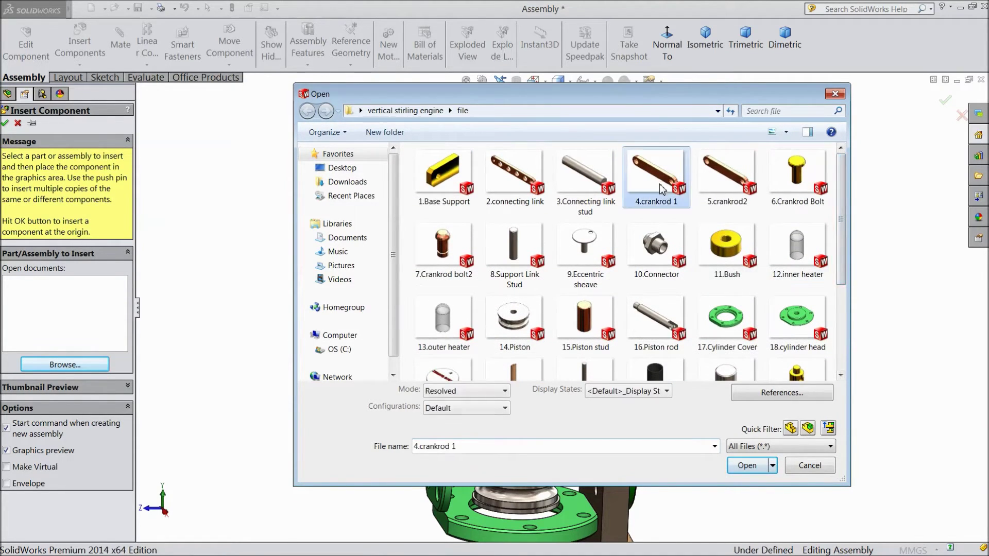
left_click(748, 465)
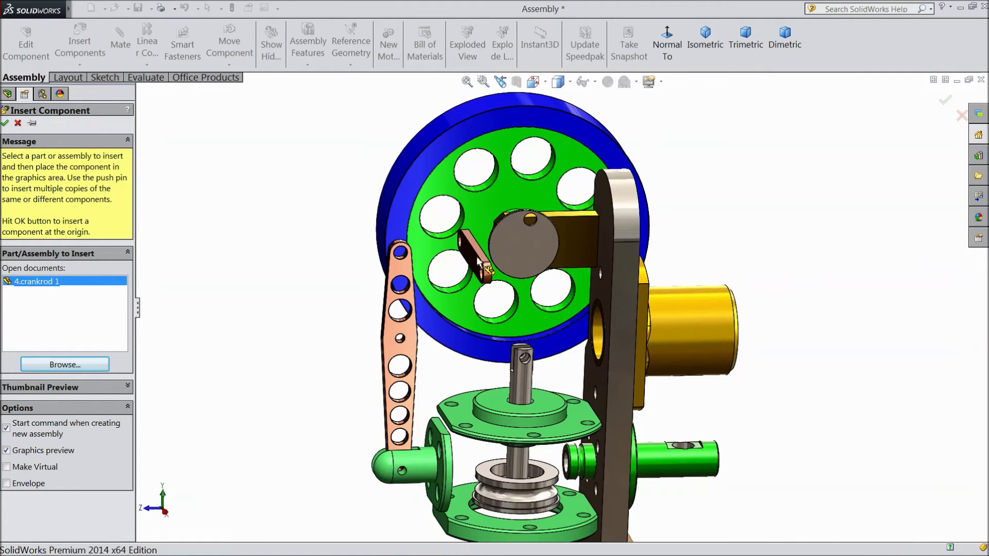
Place the crankrod and move it onto the wheel hub disc
left_click(499, 262)
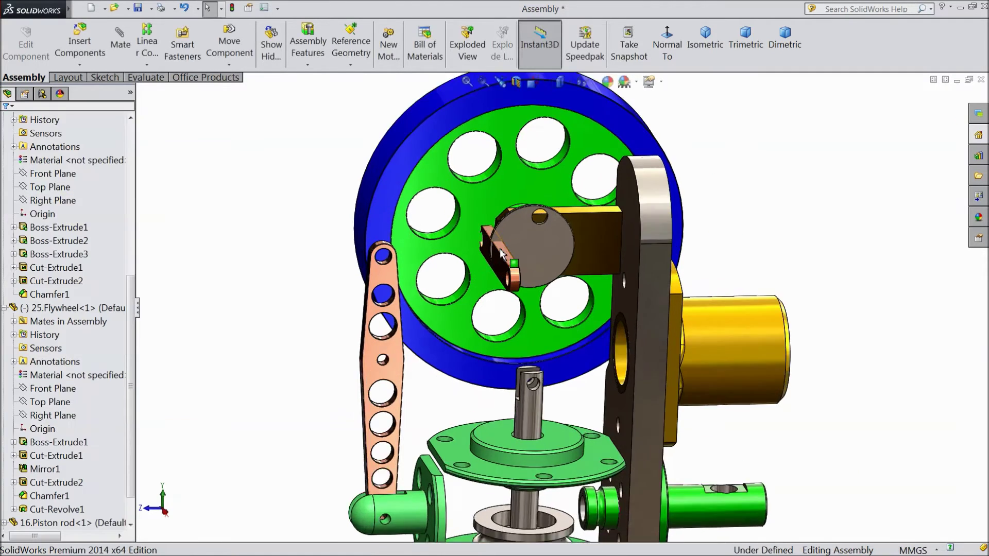
scroll(535, 299, "down", 5)
left_click_drag(560, 323, 623, 260)
scroll(639, 245, "down", 5)
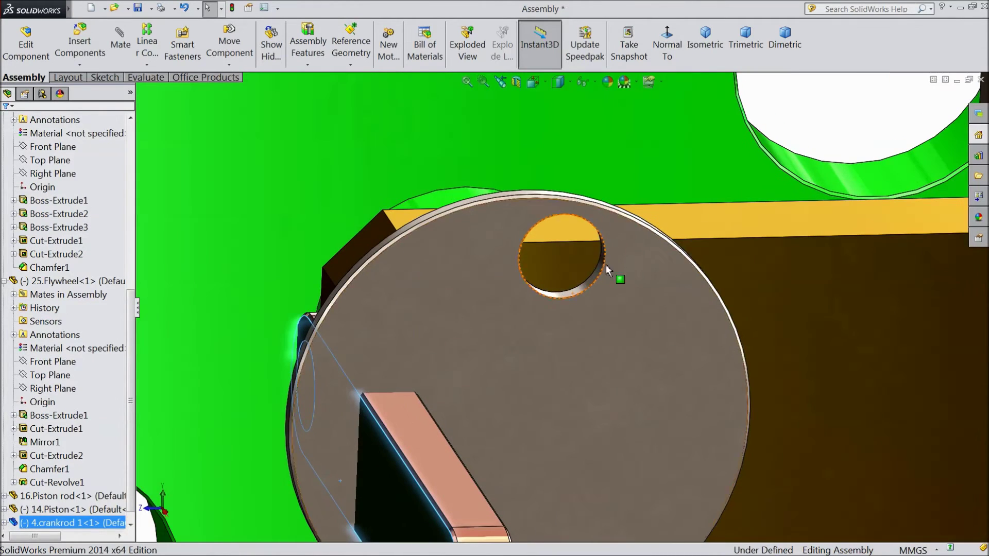
Mate the crankrod's hole concentric with the eccentric sheave hole
left_click(592, 277)
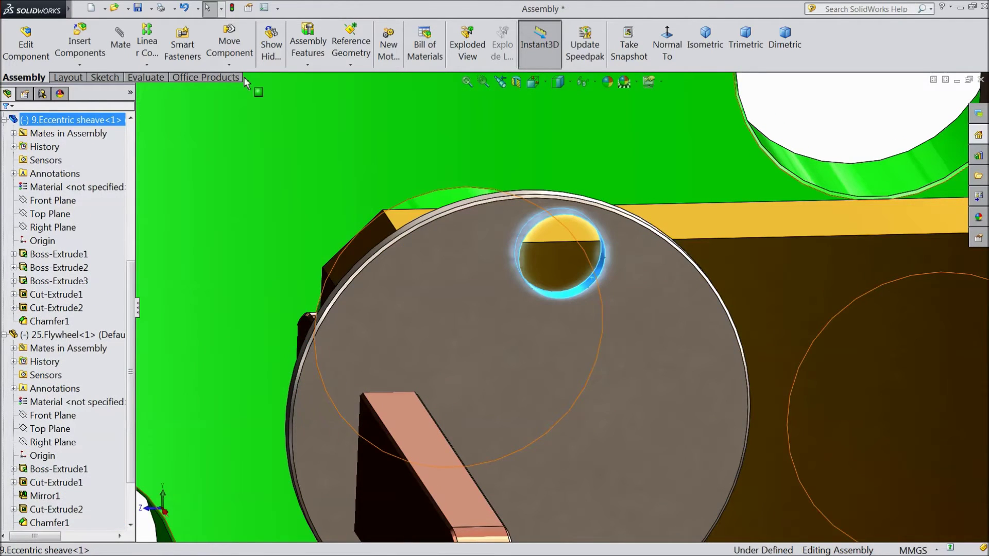
left_click(120, 44)
scroll(495, 312, "up", 5)
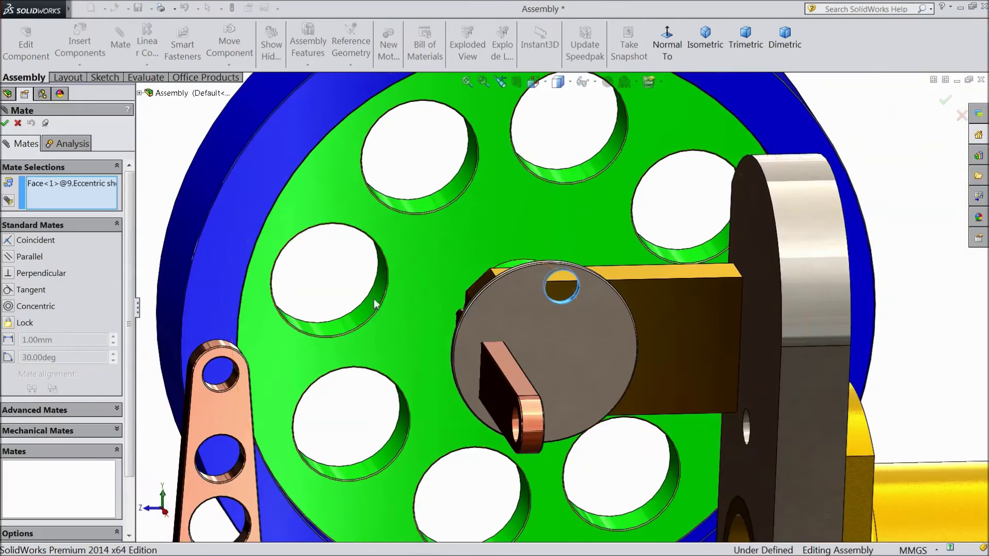
middle_click_drag(496, 311, 550, 340)
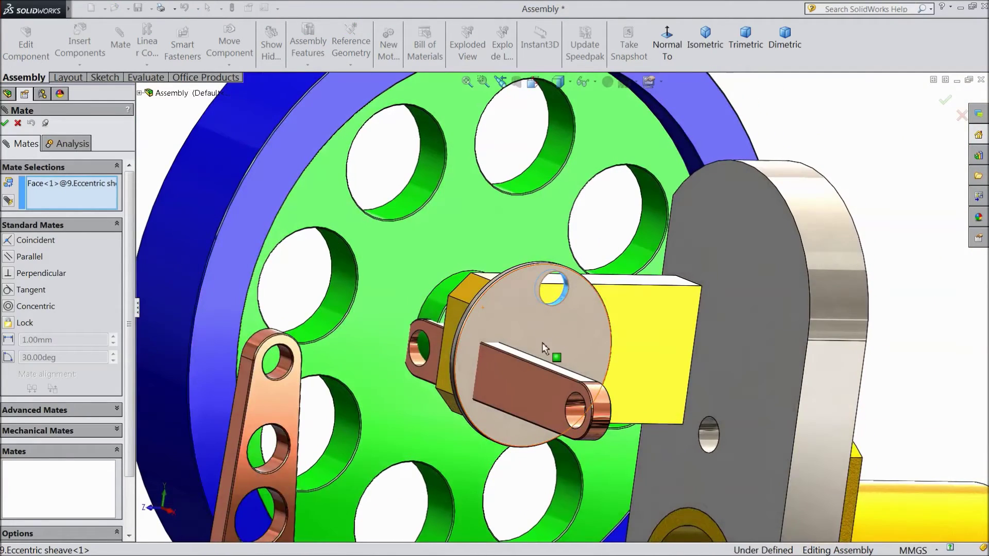
scroll(545, 349, "down", 3)
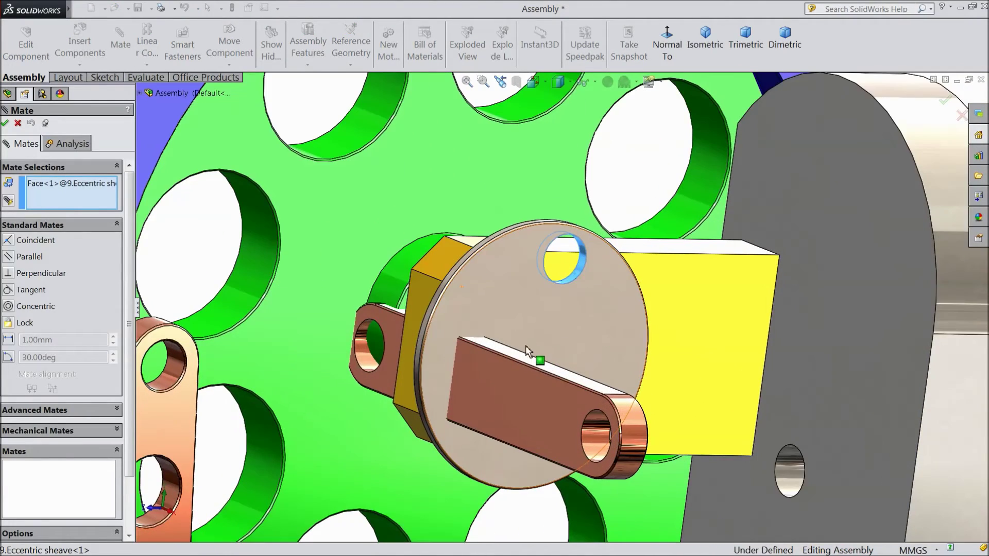
left_click(362, 360)
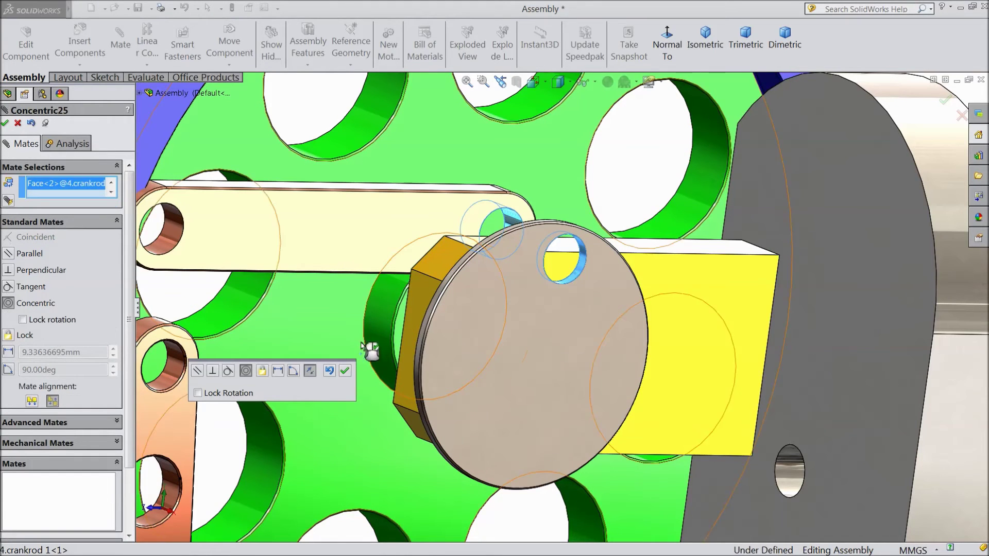
left_click(344, 371)
Pin the crankrod's other end hole concentric to the support link hole, then swing it to test
scroll(283, 331, "up", 3)
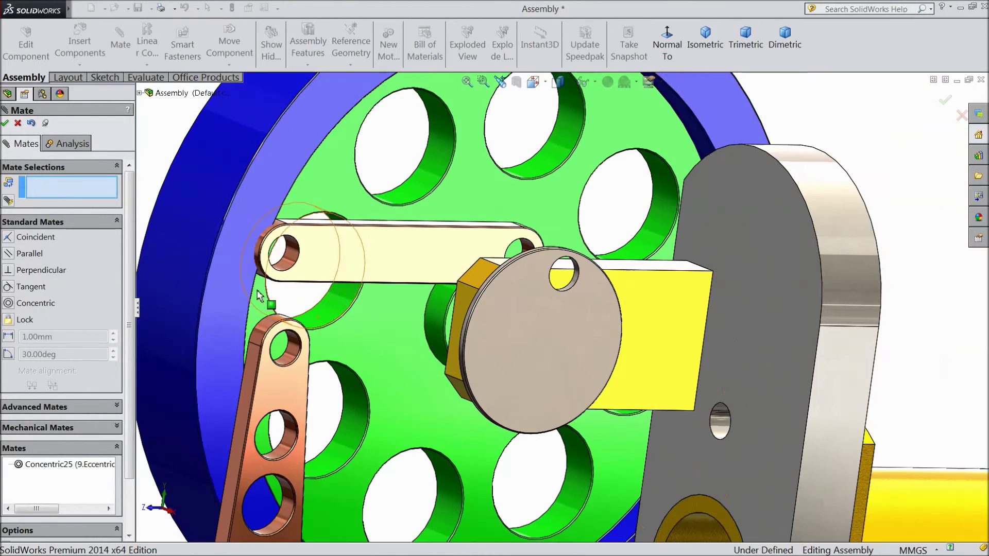
left_click(289, 265)
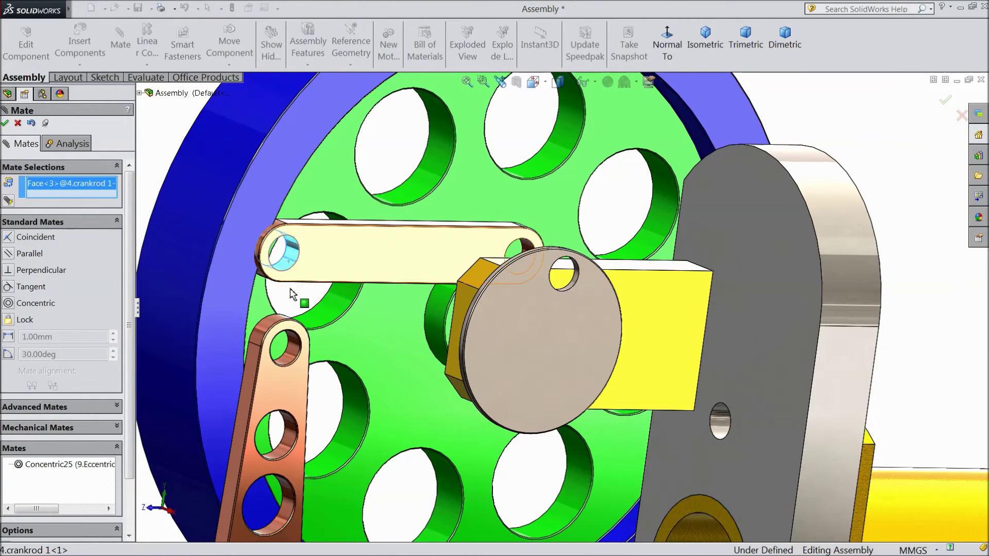
left_click(295, 356)
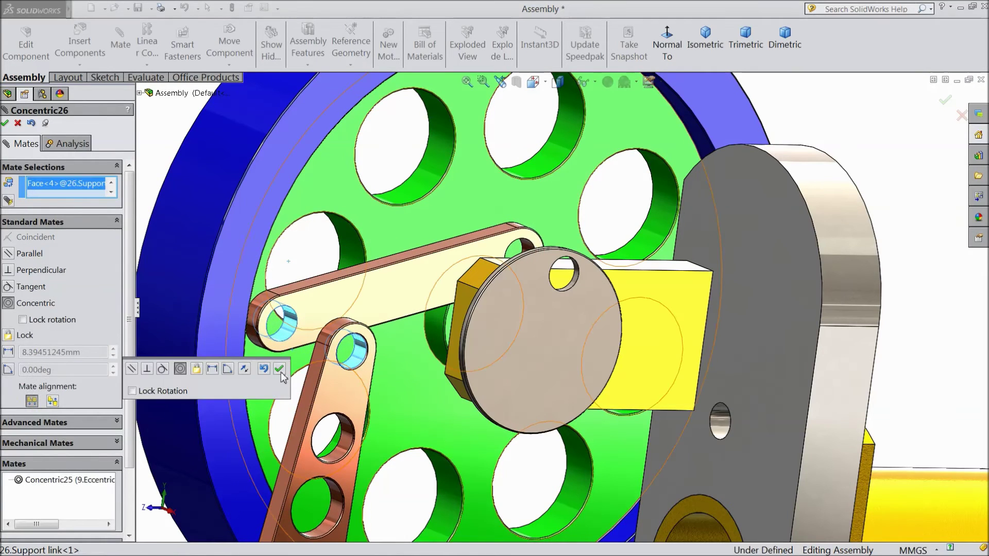
left_click(279, 369)
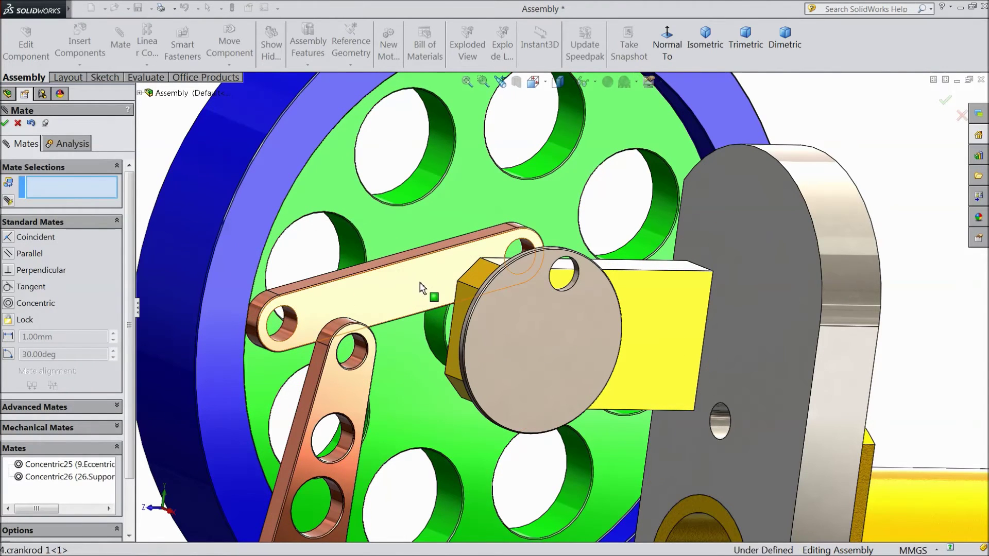
left_click_drag(420, 288, 547, 350)
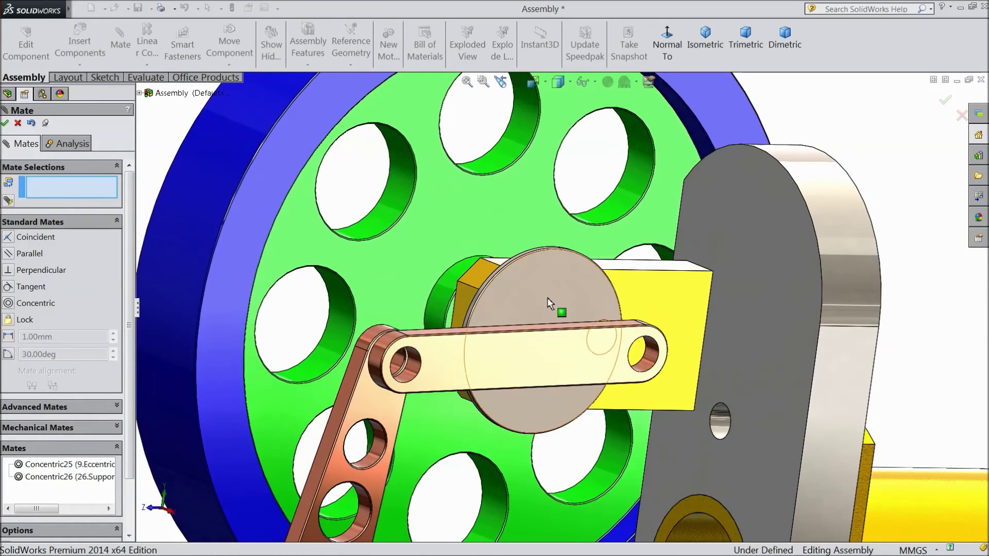
Mate the eccentric disc face coincident with the crank rod face and finish mating
left_click(550, 304)
middle_click_drag(474, 257, 548, 354)
left_click(601, 381)
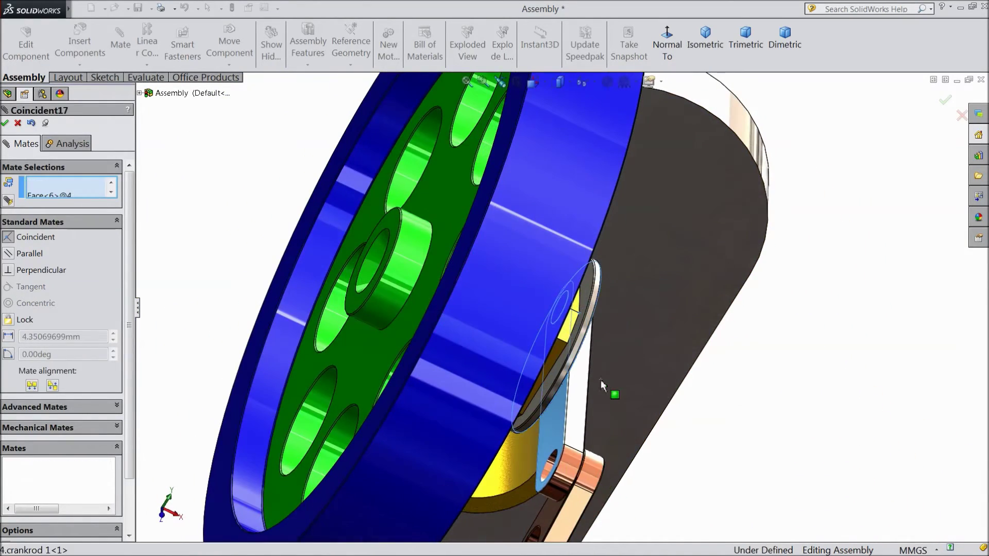
left_click(744, 399)
middle_click_drag(702, 420, 407, 335)
scroll(526, 372, "up", 5)
scroll(464, 350, "down", 3)
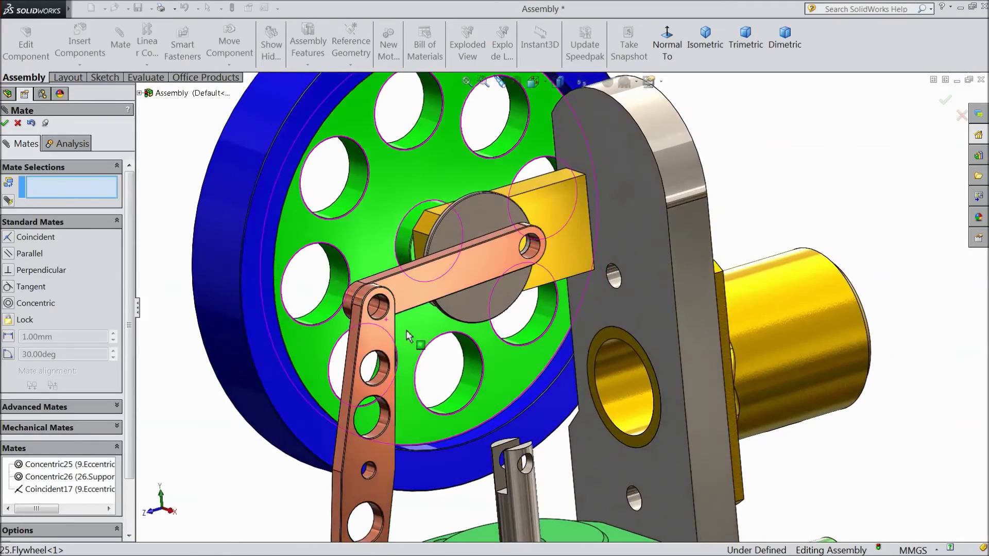
left_click(5, 123)
Turn the flywheel to check that the crankrod follows
scroll(523, 295, "up", 3)
scroll(523, 295, "down", 1)
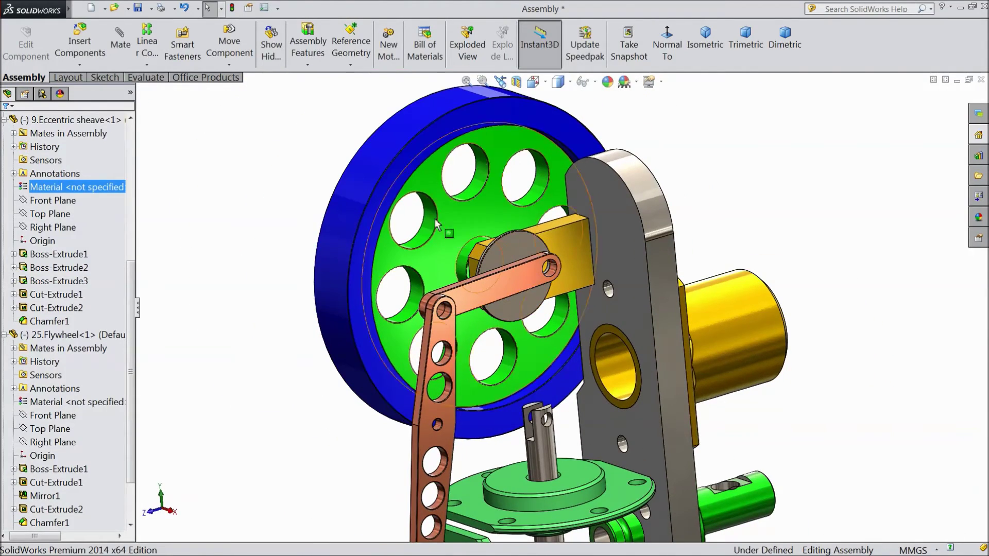
left_click_drag(435, 223, 449, 332)
Insert 5.crankrod2 beside the flywheel and drag it down near the lower bore
left_click(96, 59)
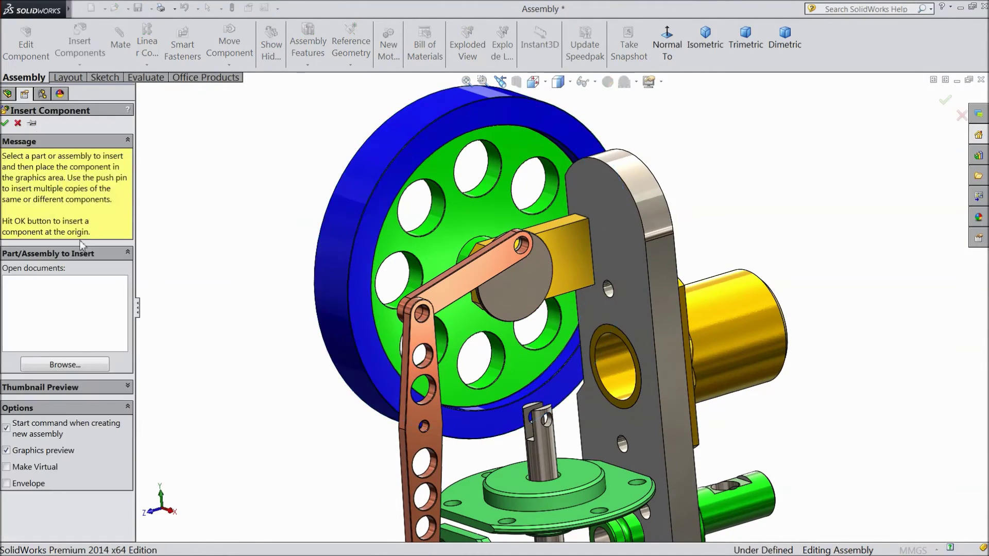
left_click(64, 365)
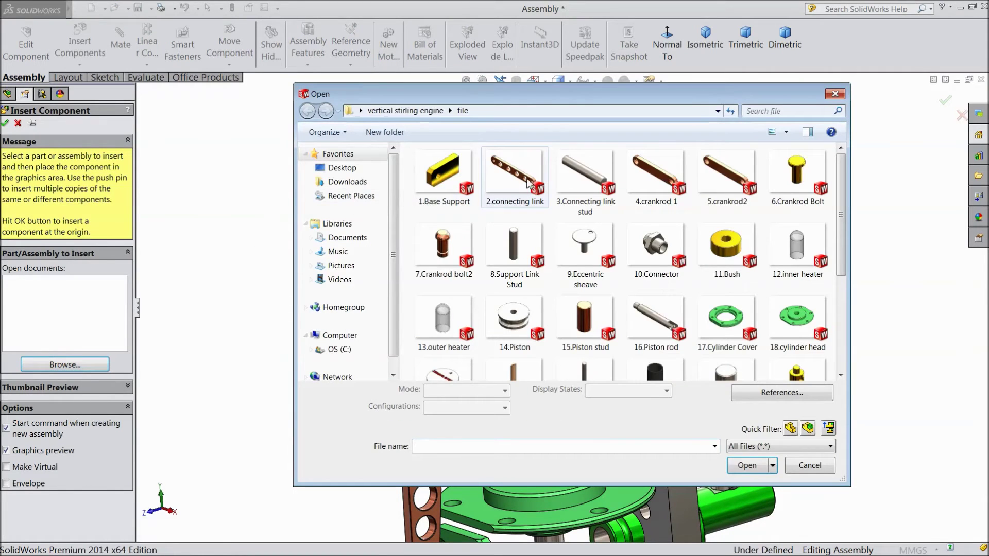
left_click(721, 181)
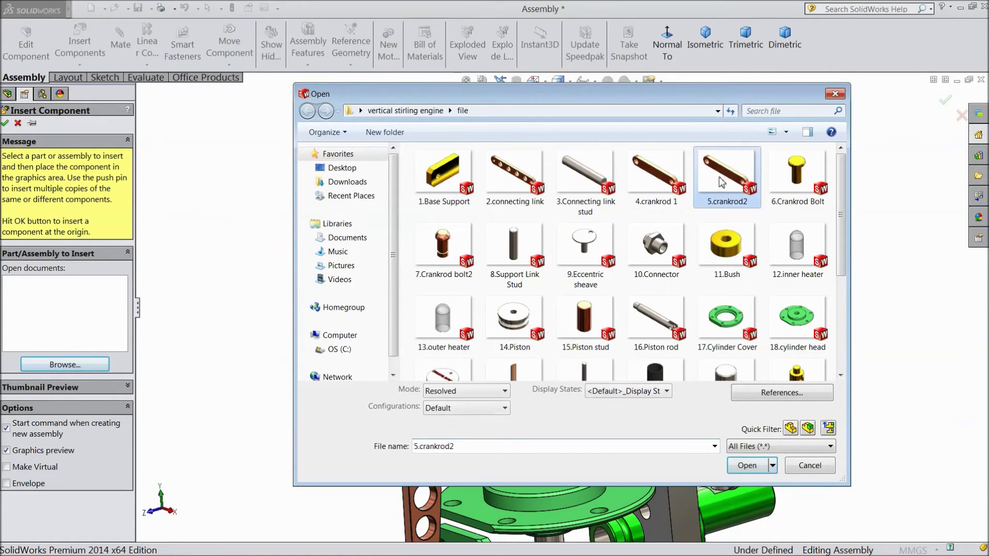
left_click(748, 465)
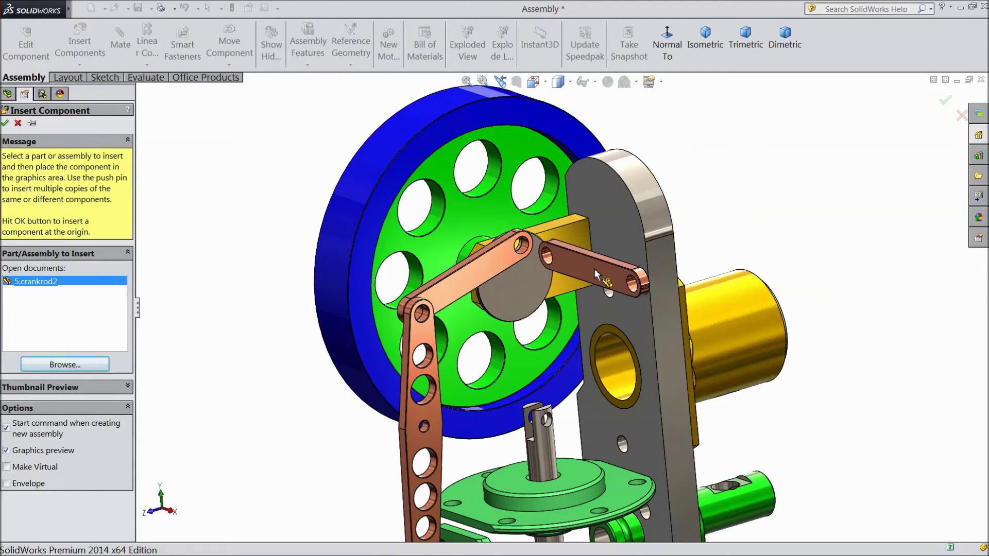
left_click(595, 268)
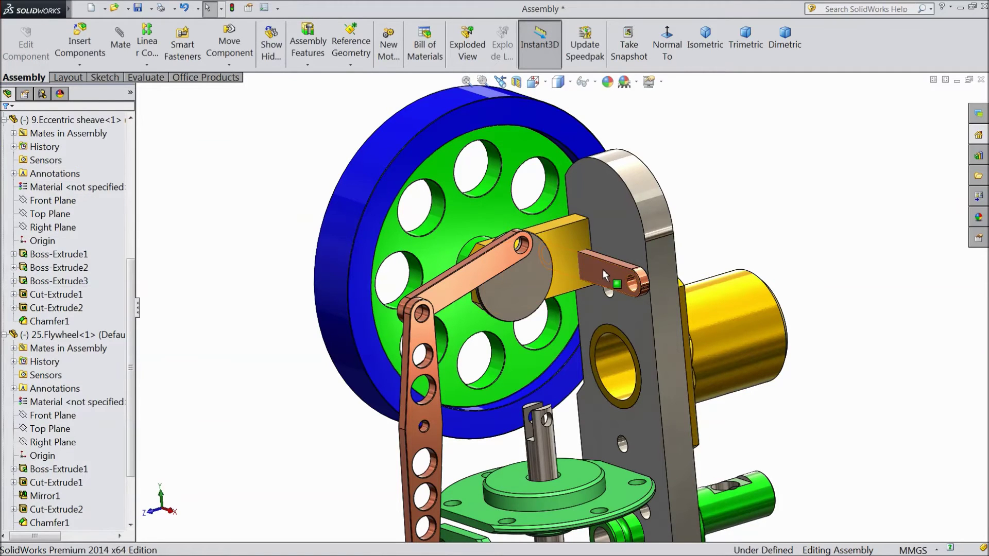
left_click_drag(603, 269, 624, 362)
scroll(573, 315, "down", 4)
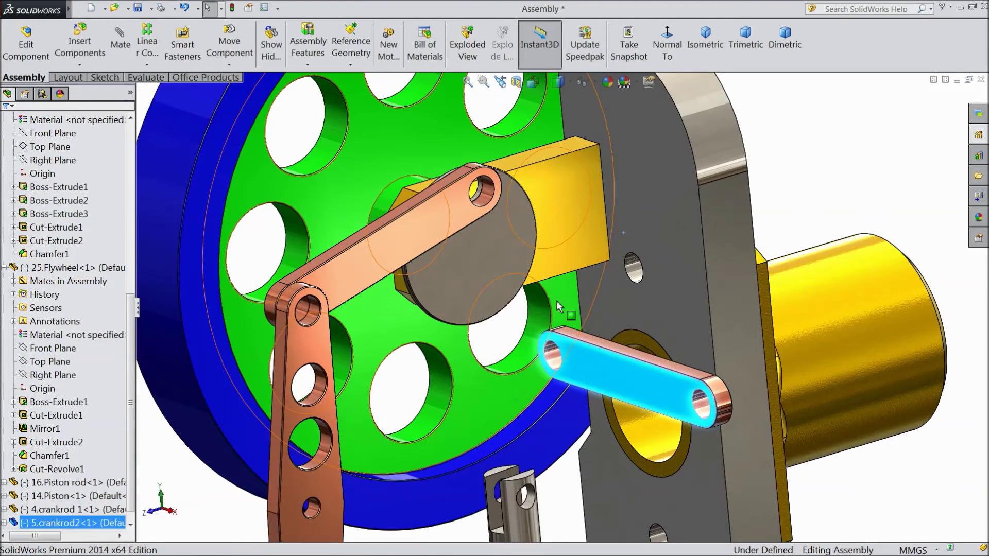
left_click(488, 198)
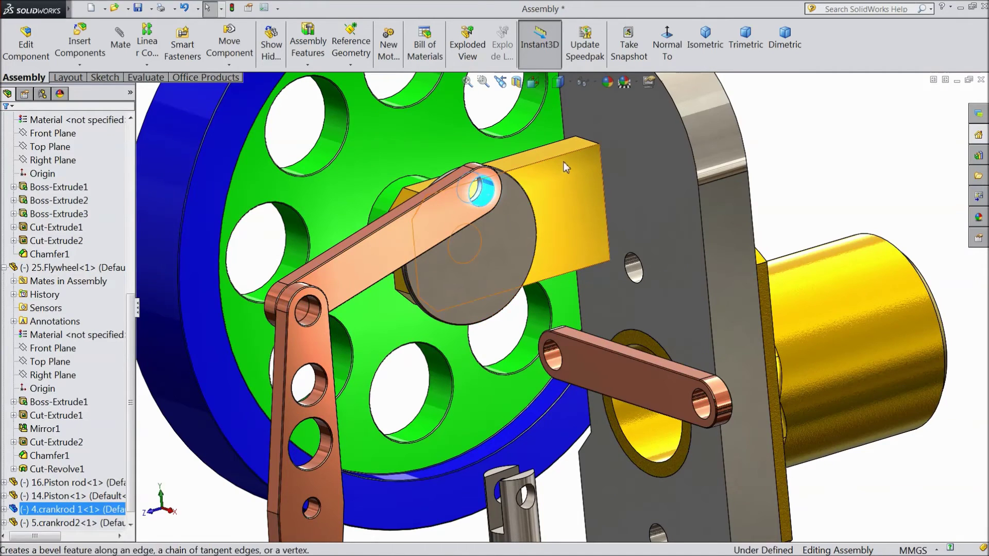
Make the two crank rods' holes concentric and swing the rod around its pivot to test
left_click(120, 41)
left_click(552, 364)
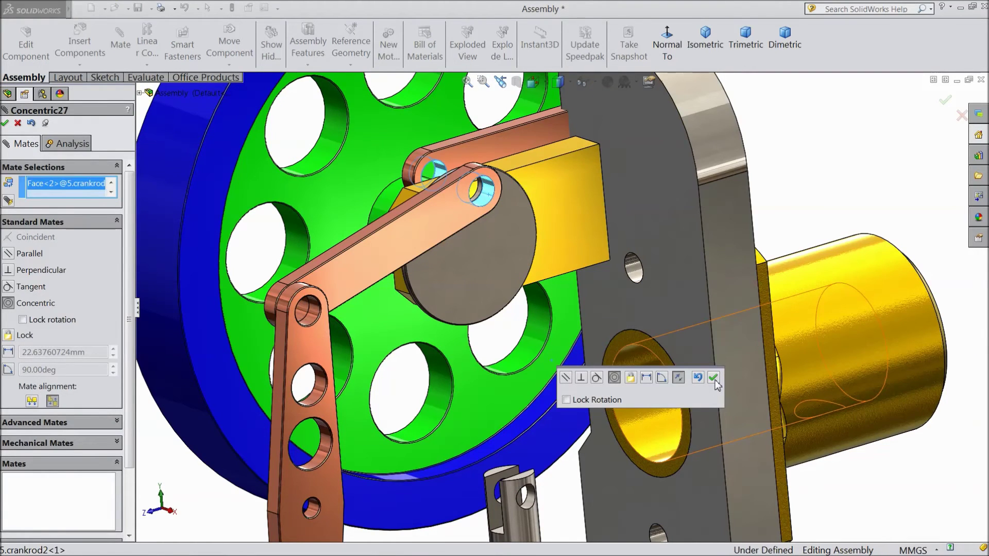
left_click(714, 378)
scroll(593, 255, "up", 2)
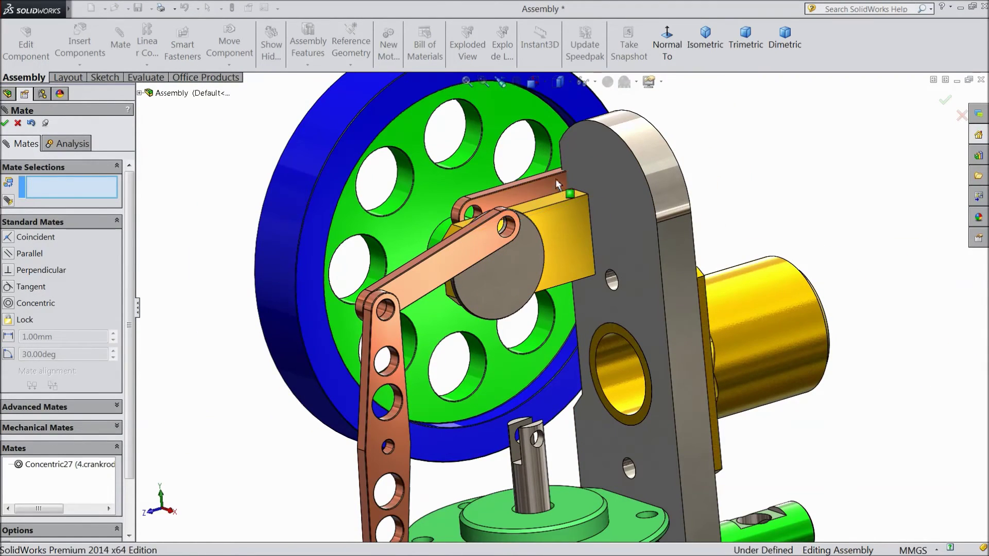
left_click_drag(556, 178, 585, 373)
scroll(511, 310, "down", 4)
Mate the first and second crank rod faces flush with a coincident mate
left_click(505, 310)
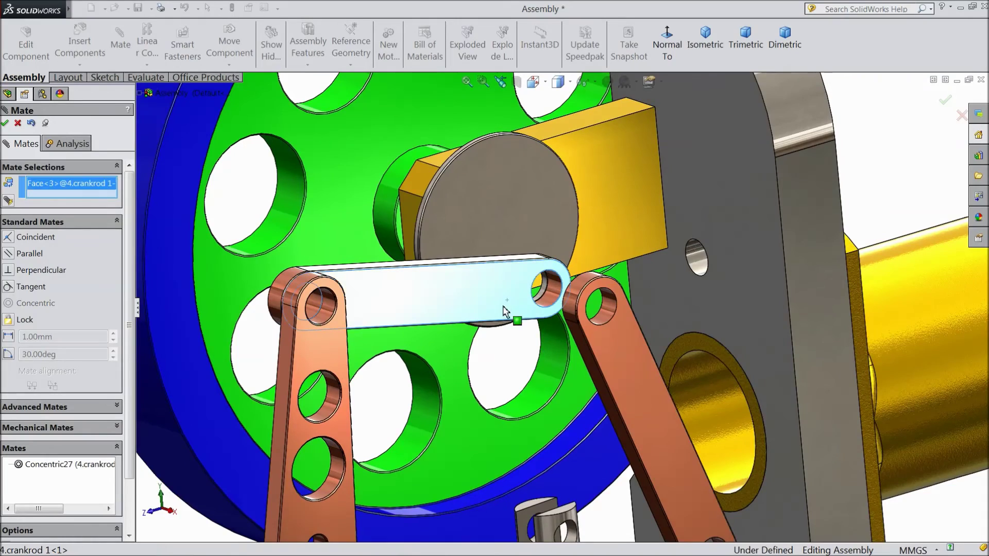
middle_click_drag(504, 307, 550, 343)
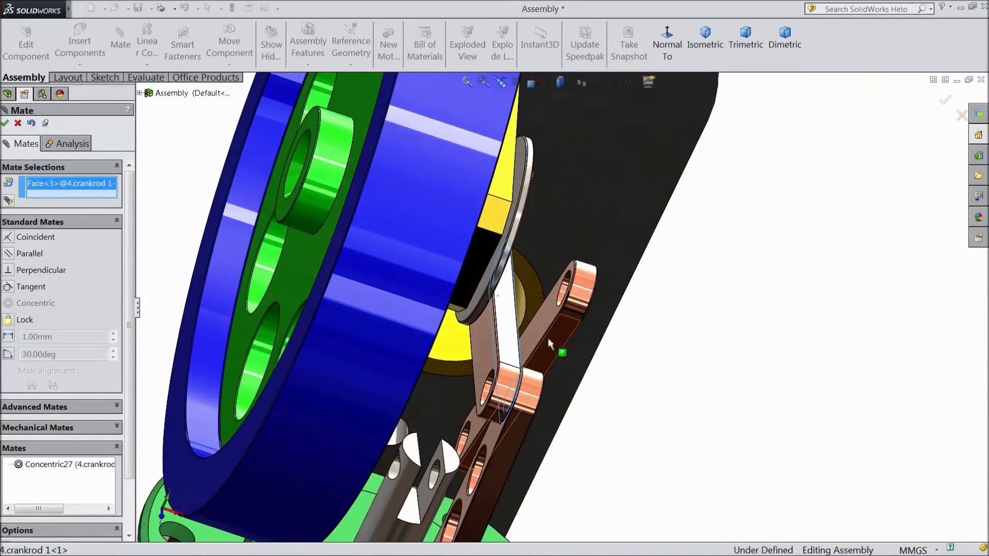
left_click(542, 328)
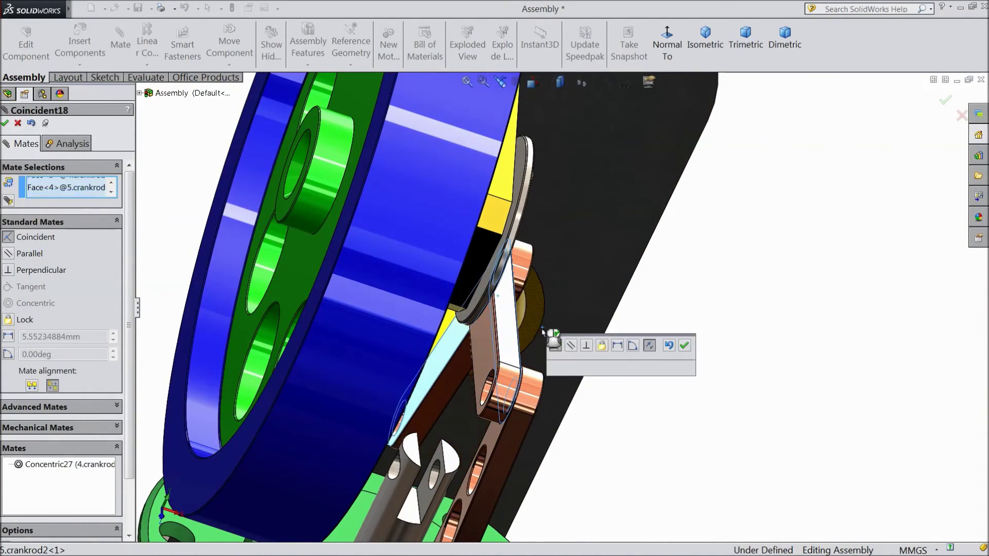
left_click(684, 346)
Pin crankrod2's end hole concentric with the piston rod hole and finish mating
middle_click_drag(678, 376, 490, 312)
scroll(283, 288, "down", 5)
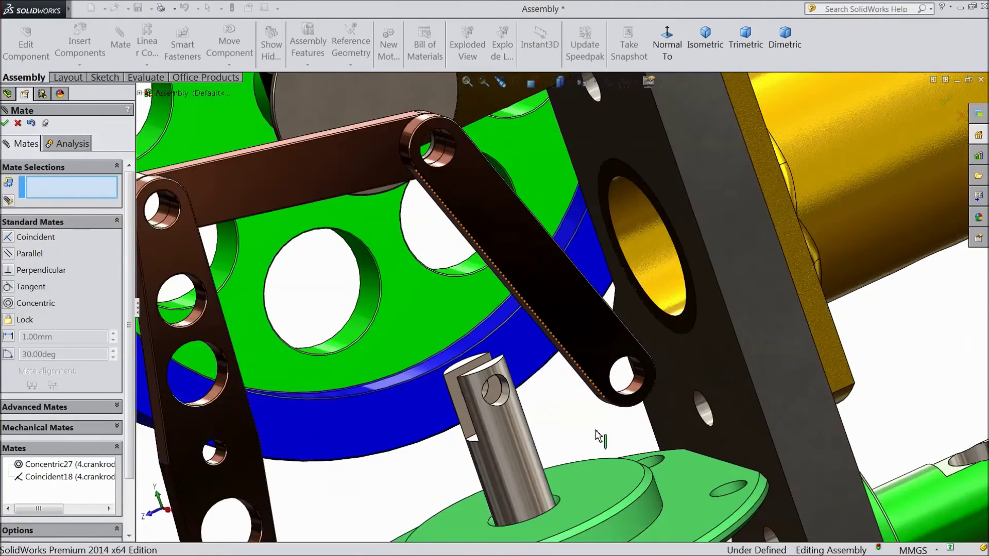
mouse_move(597, 436)
middle_mouse_down()
mouse_move(584, 424)
mouse_move(589, 430)
middle_mouse_up()
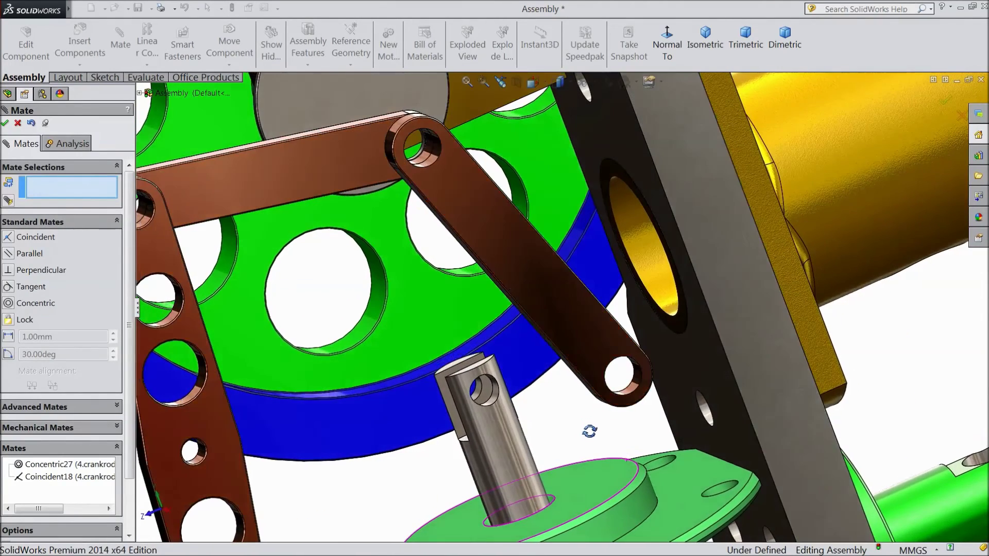
left_click(630, 396)
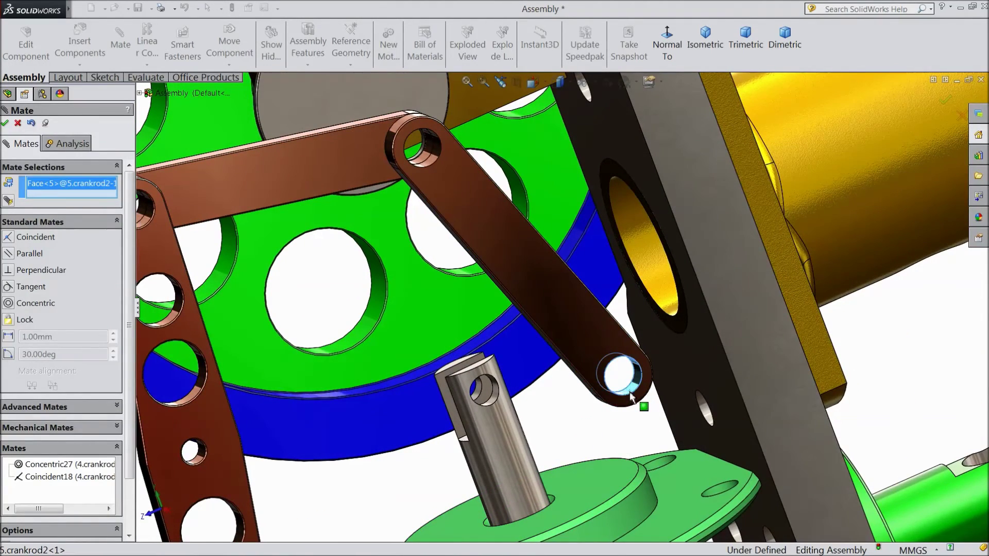
left_click(493, 399)
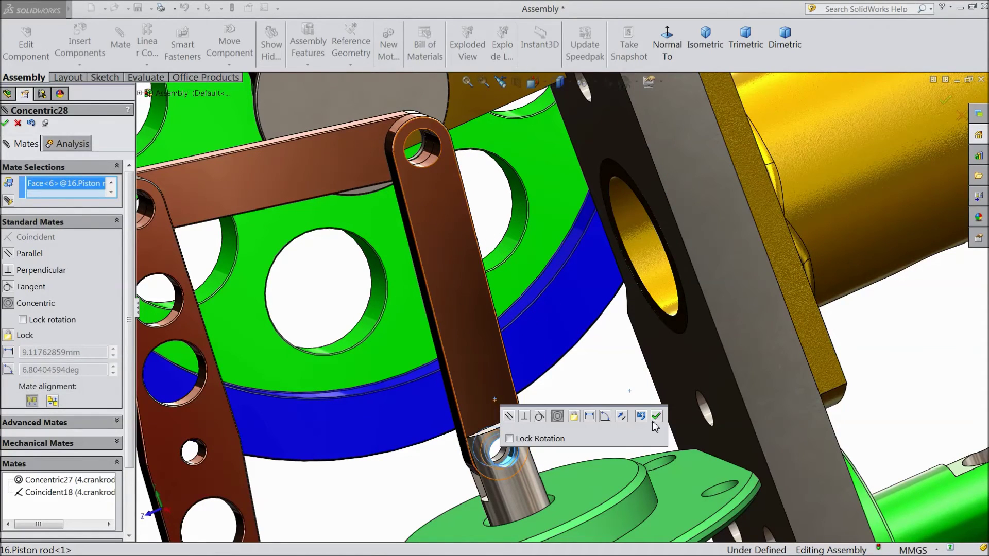
left_click(655, 418)
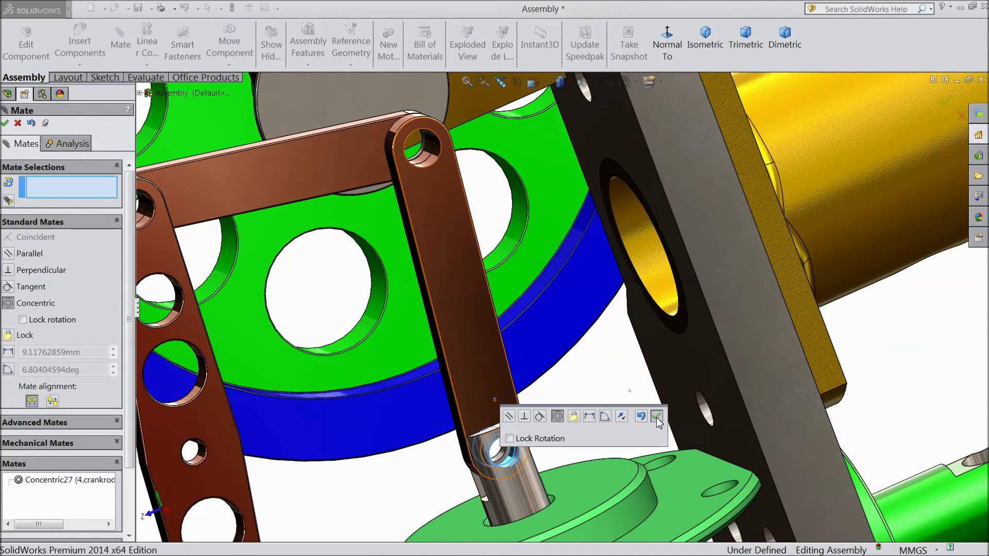
left_click(5, 123)
Fit the assembly in view and spin the flywheel repeatedly, watching both crank rods drive the piston
key("f")
middle_click_drag(276, 283, 252, 314)
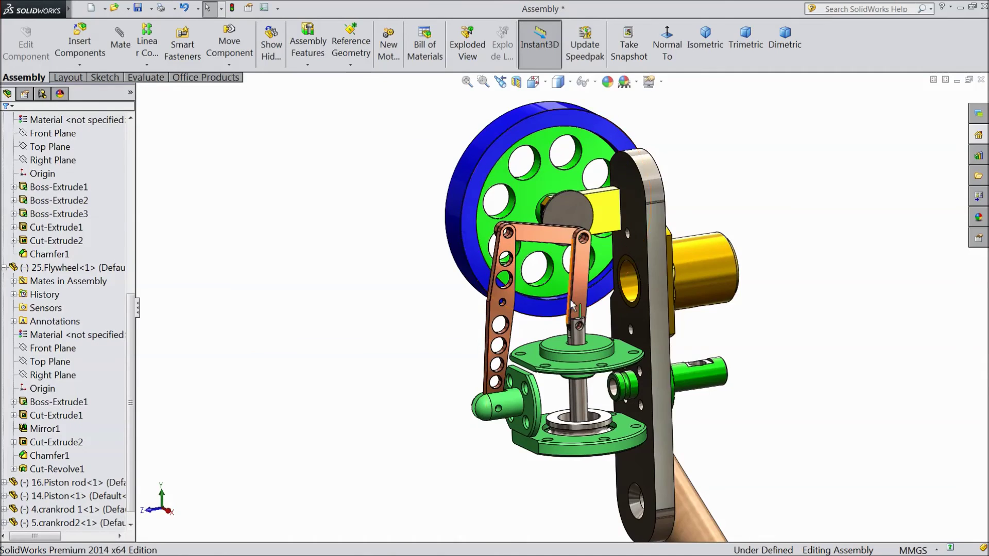
scroll(572, 305, "down", 2)
left_click_drag(475, 182, 550, 113)
left_click_drag(604, 185, 508, 216)
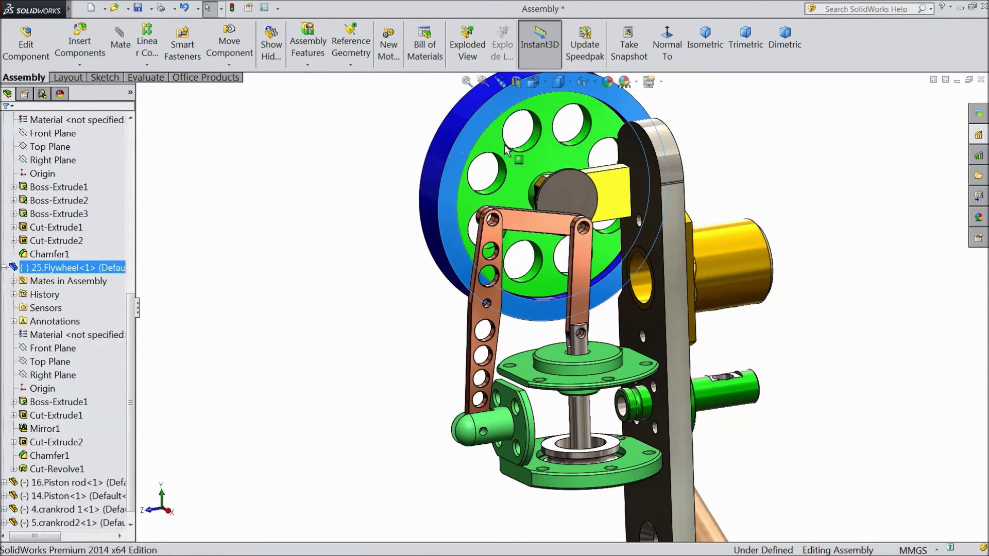
left_click_drag(609, 233, 514, 248)
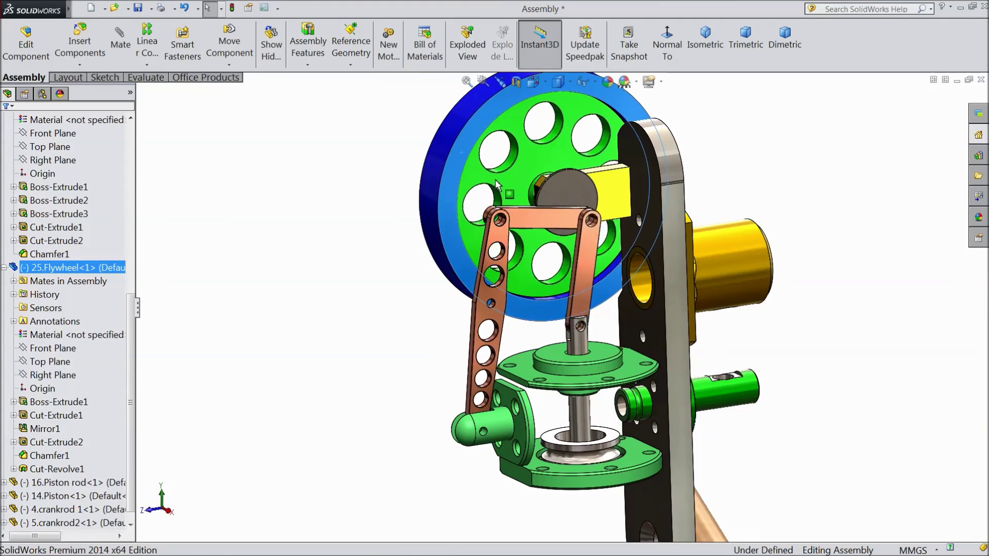
left_click_drag(526, 257, 570, 126)
left_click_drag(567, 247, 488, 178)
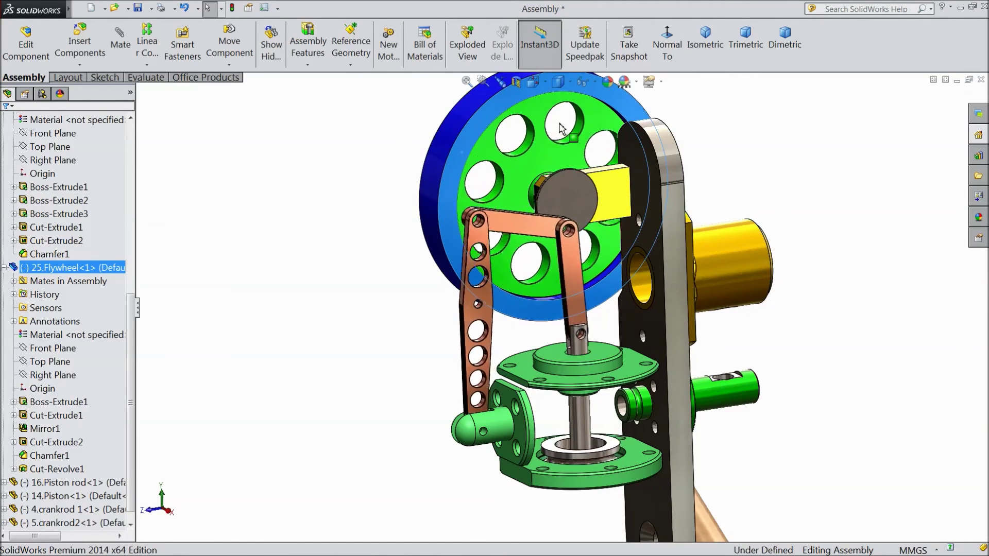
left_click_drag(562, 129, 615, 207)
left_click_drag(478, 152, 563, 153)
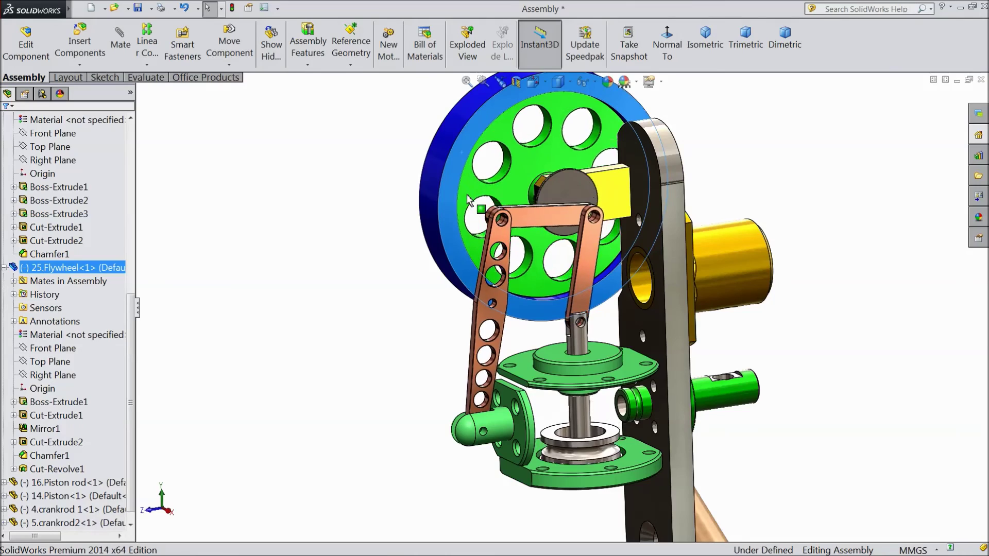
left_click_drag(527, 165, 504, 259)
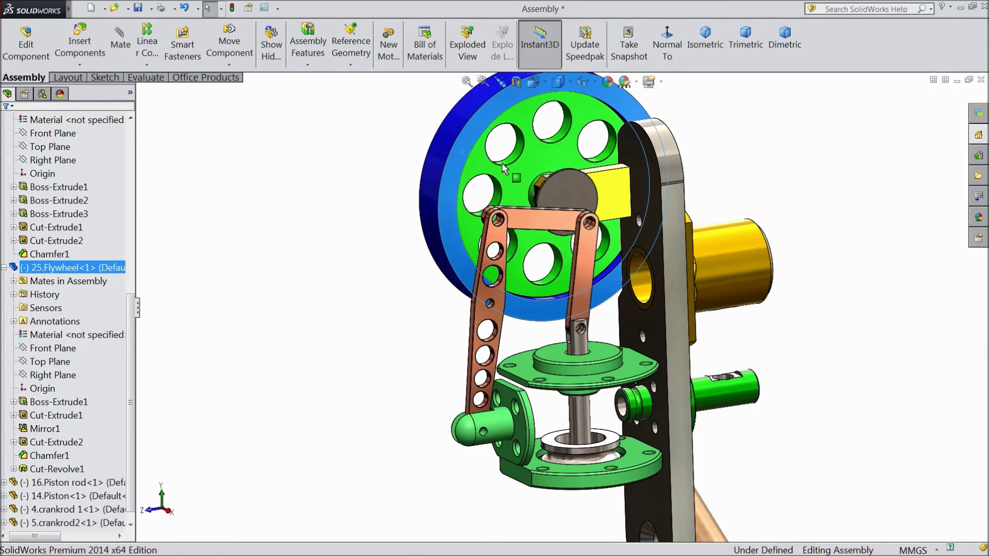
left_click_drag(503, 167, 577, 217)
left_click_drag(473, 208, 542, 157)
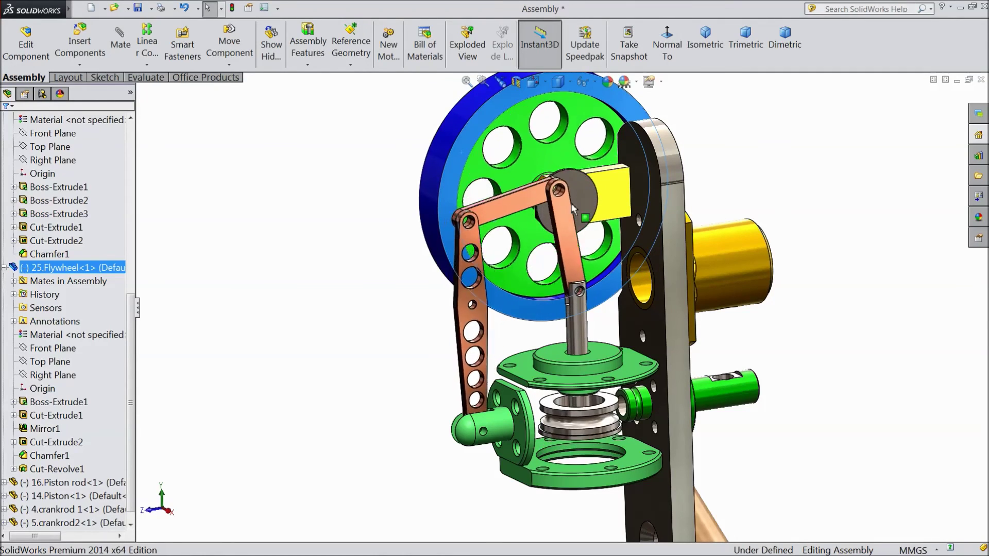
left_click_drag(496, 221, 592, 231)
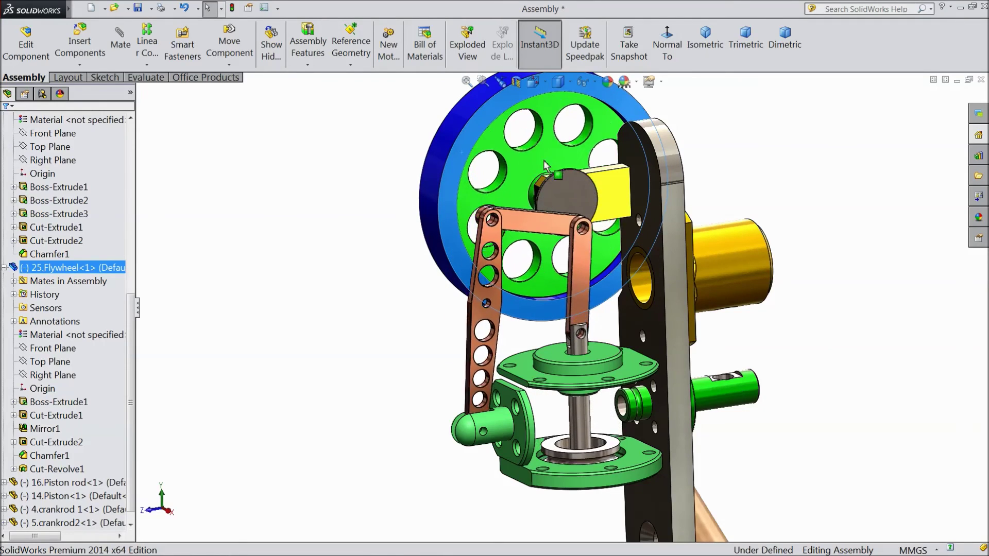